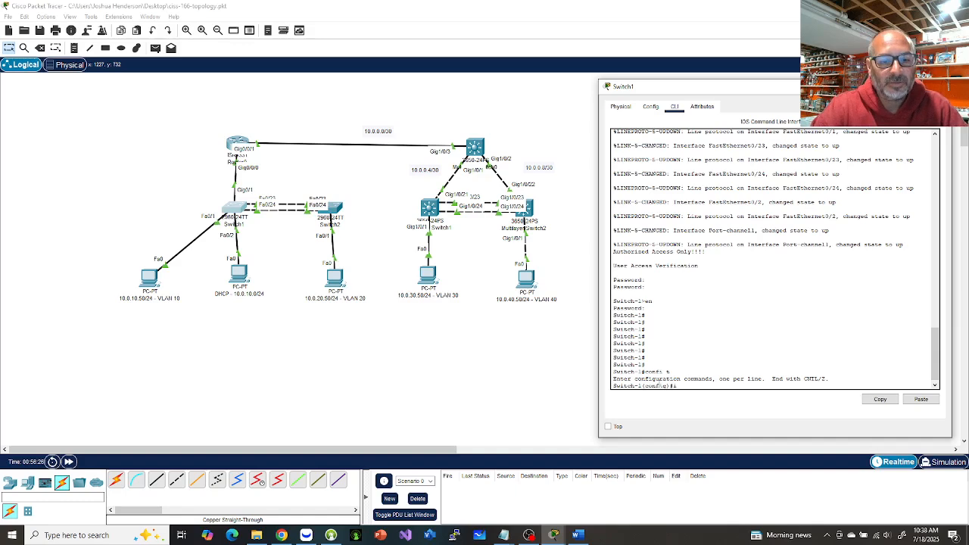
Configure the interface range f0/1 - 2 on Switch1, listing the switchport and port-security options, and enable port security on it.
{"action": "type", "text": "range f0"}
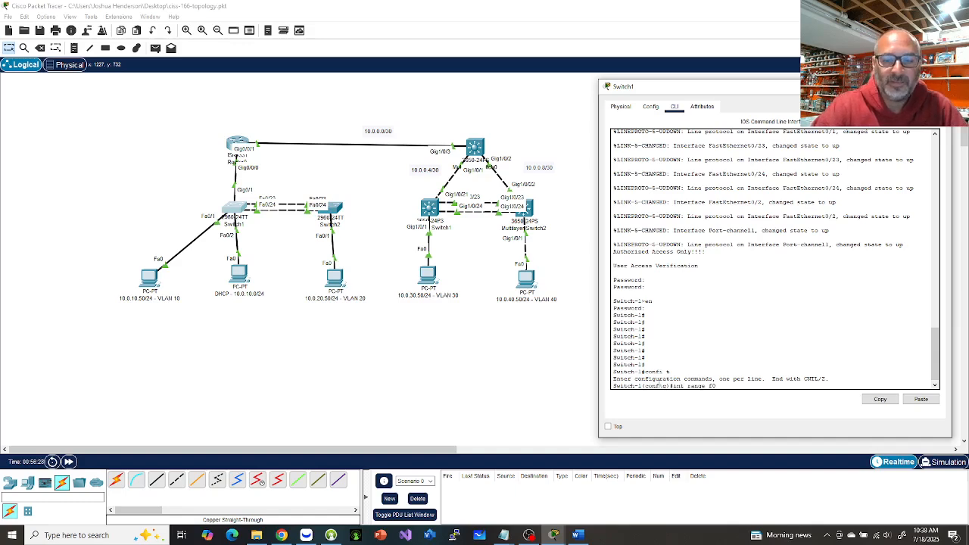
{"action": "type", "text": "/1 -"}
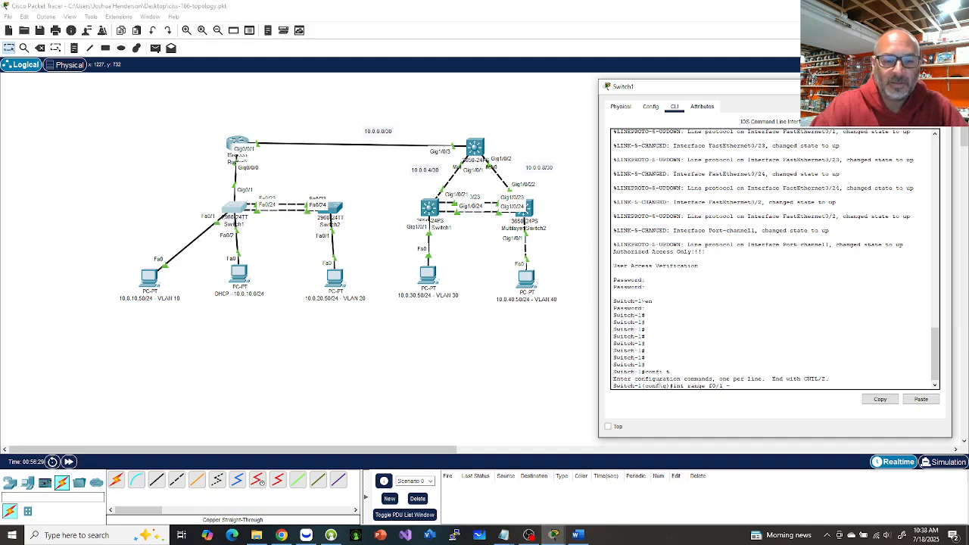
{"action": "type", "text": " 2"}
{"action": "key", "text": "Return"}
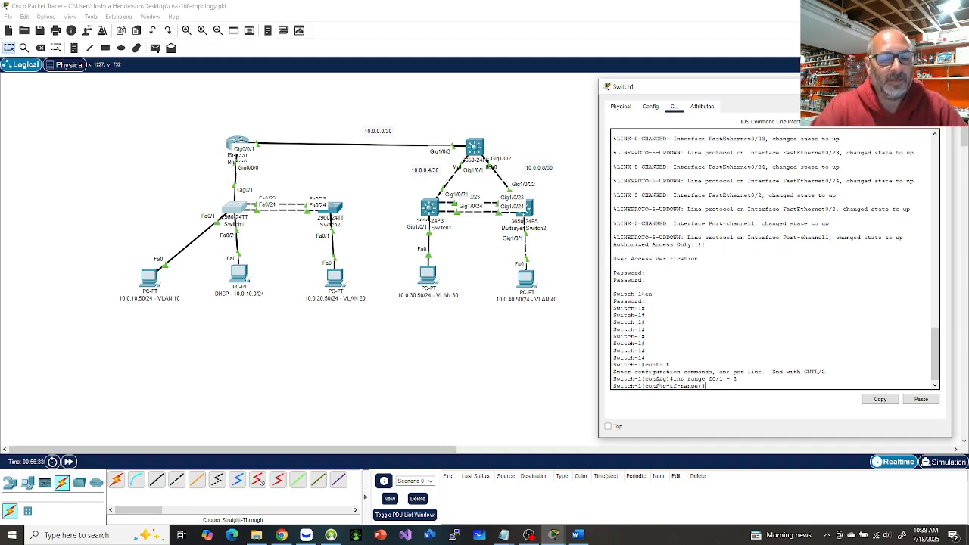
{"action": "type", "text": "switchpor"}
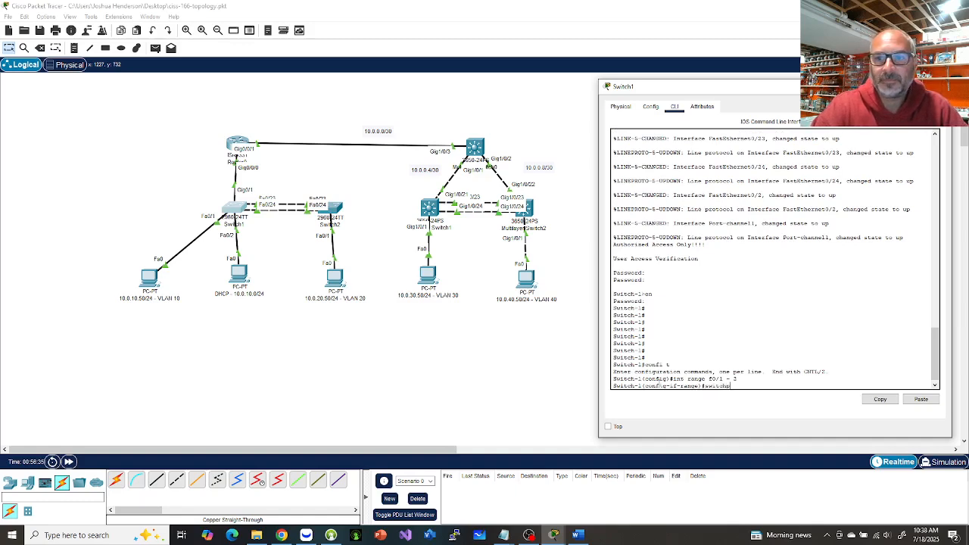
{"action": "type", "text": "t"}
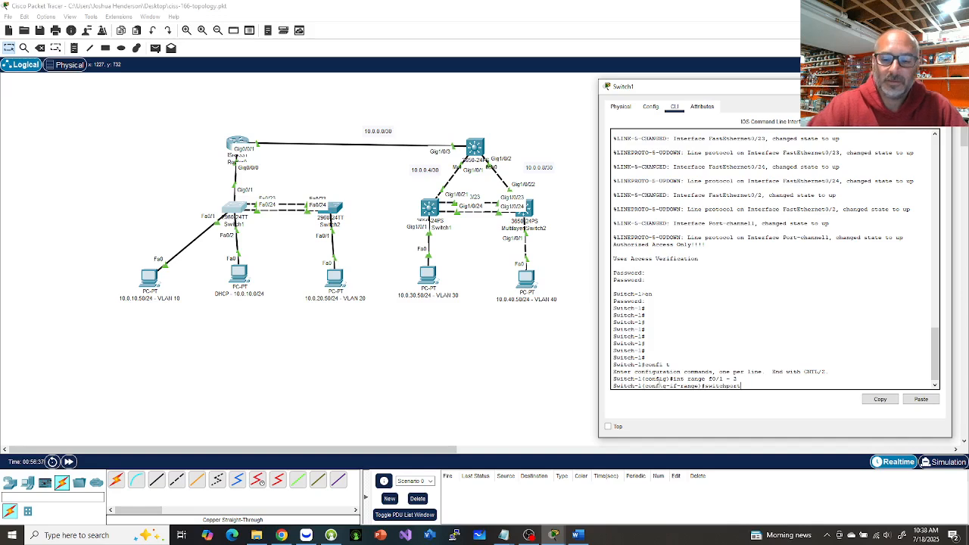
{"action": "type", "text": " ?"}
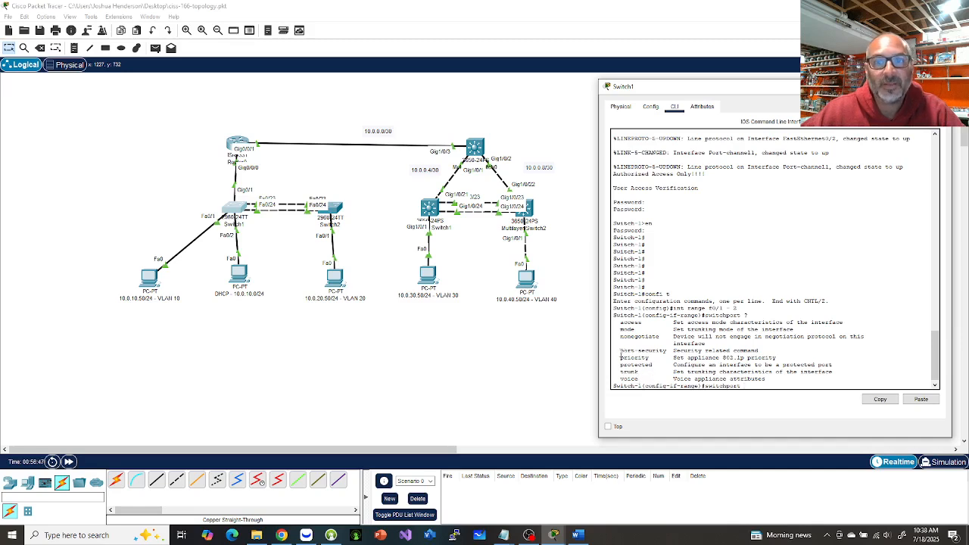
{"action": "type", "text": "por"}
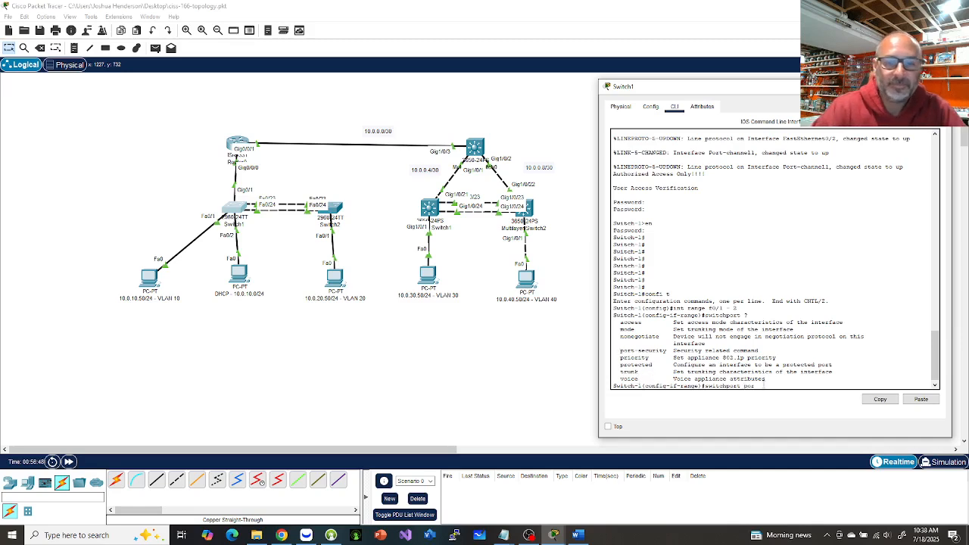
{"action": "key", "text": "Tab"}
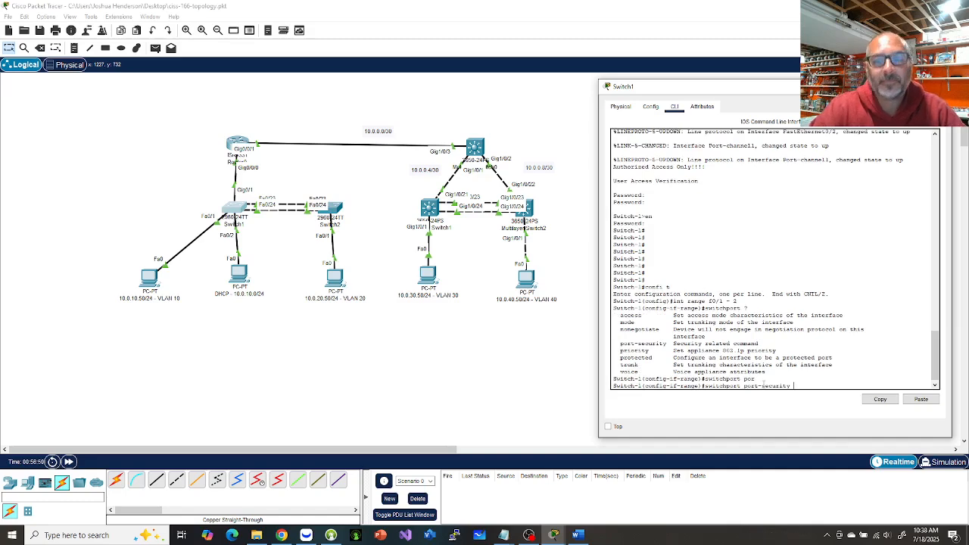
{"action": "type", "text": "?"}
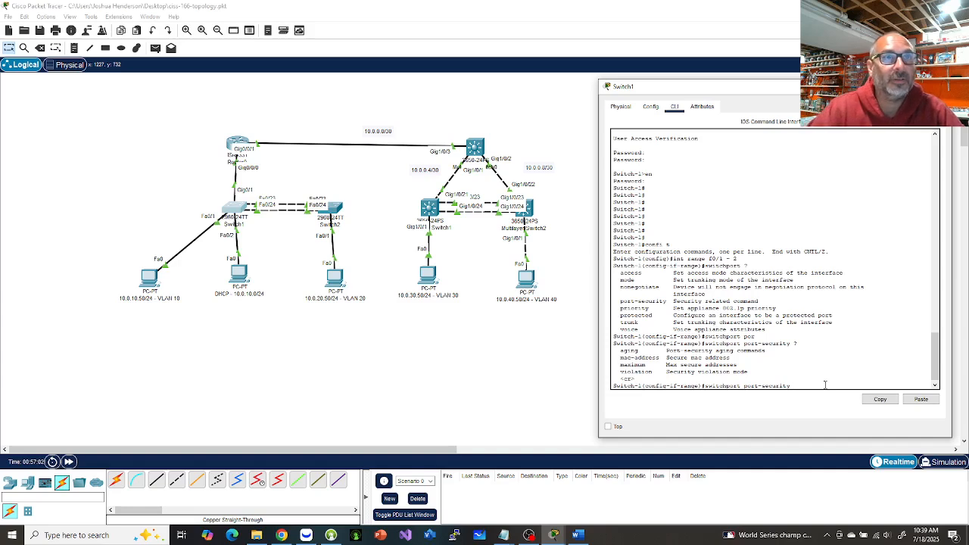
{"action": "key", "text": "Return"}
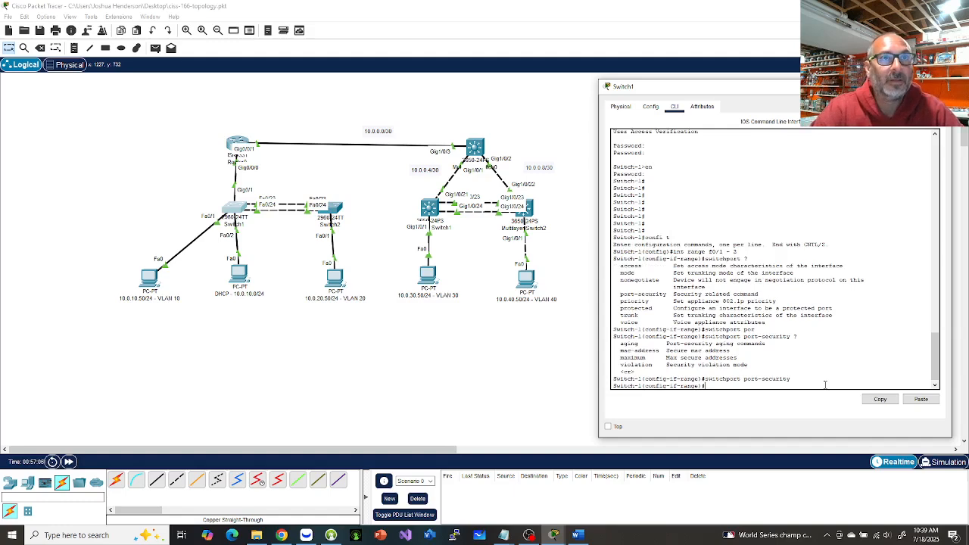
List the allowed range for port-security maximum addresses and set the maximum to 1 on the selected interfaces.
{"action": "type", "text": "switch"}
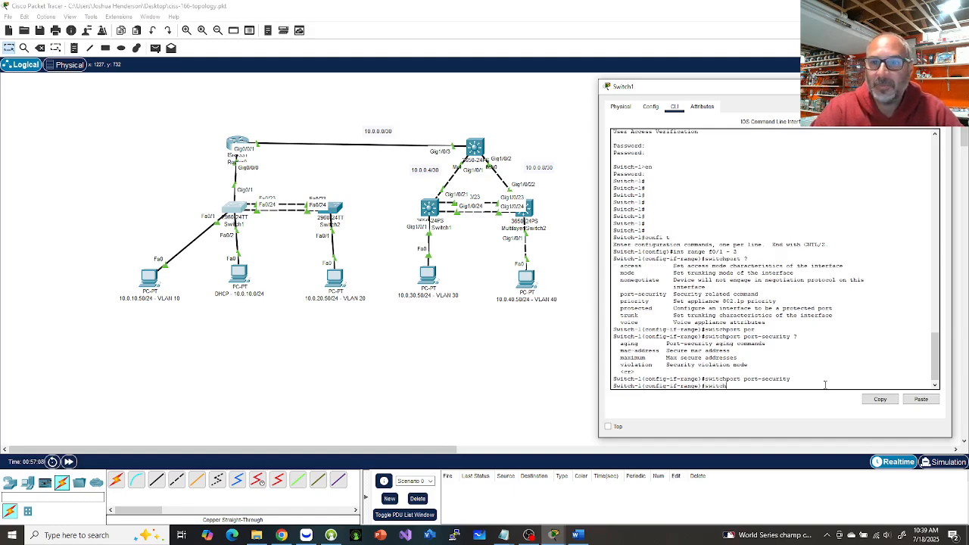
{"action": "type", "text": "port port"}
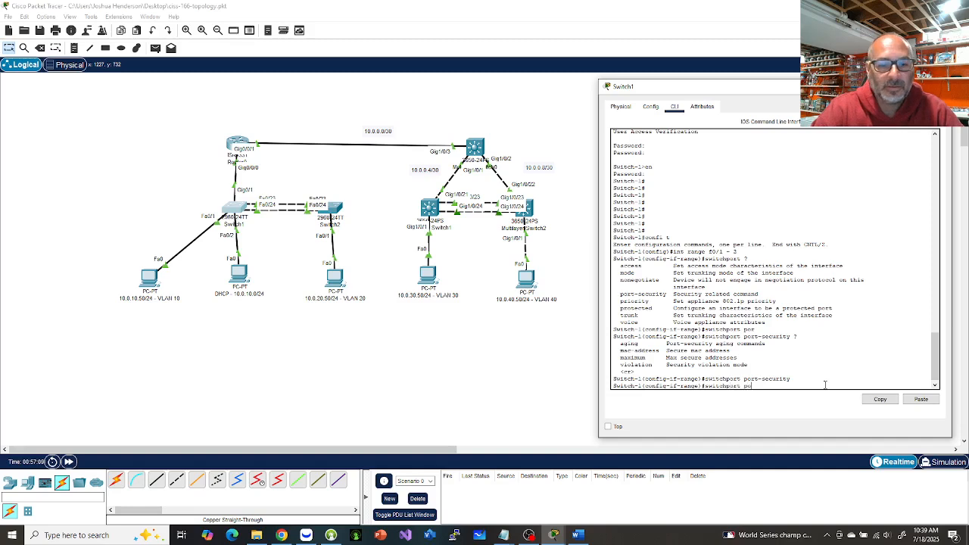
{"action": "key", "text": "Tab"}
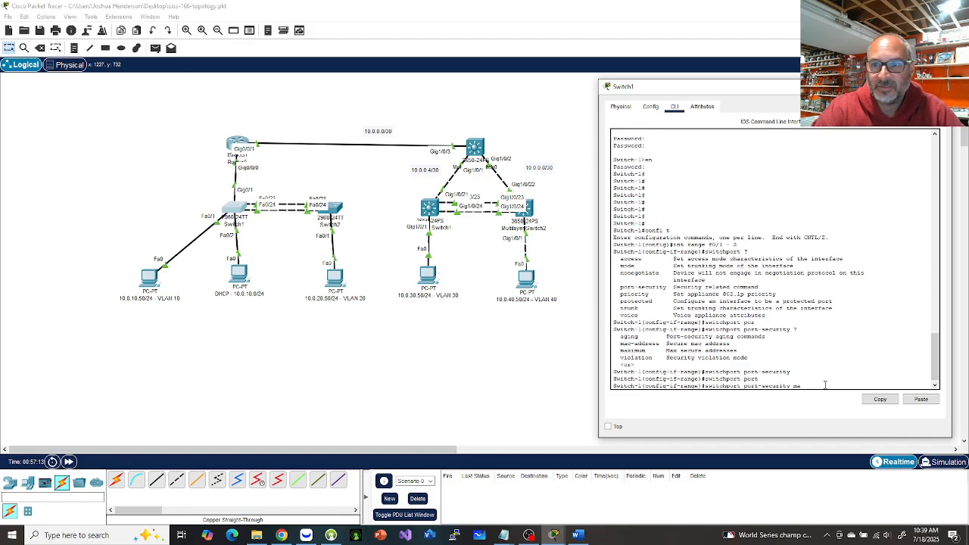
{"action": "type", "text": "max"}
{"action": "key", "text": "Tab"}
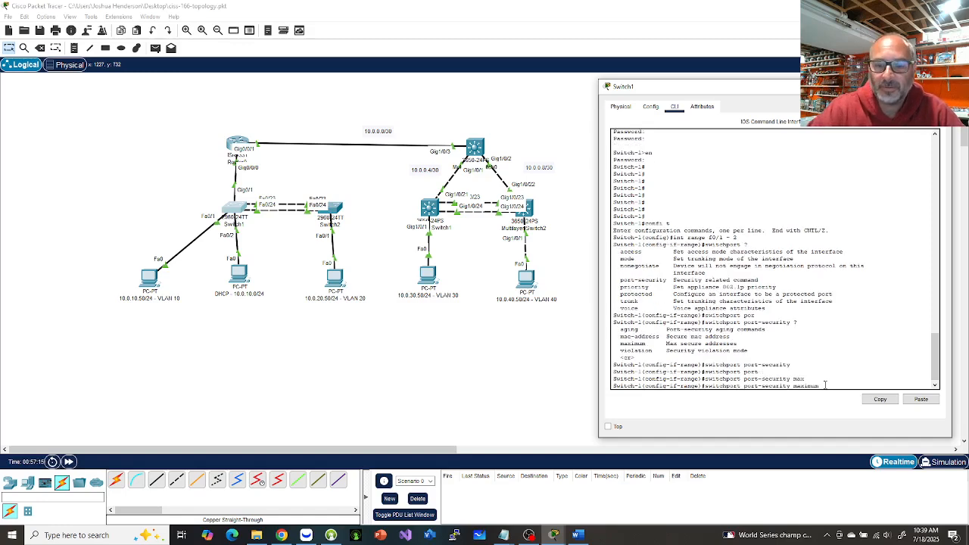
{"action": "type", "text": "?"}
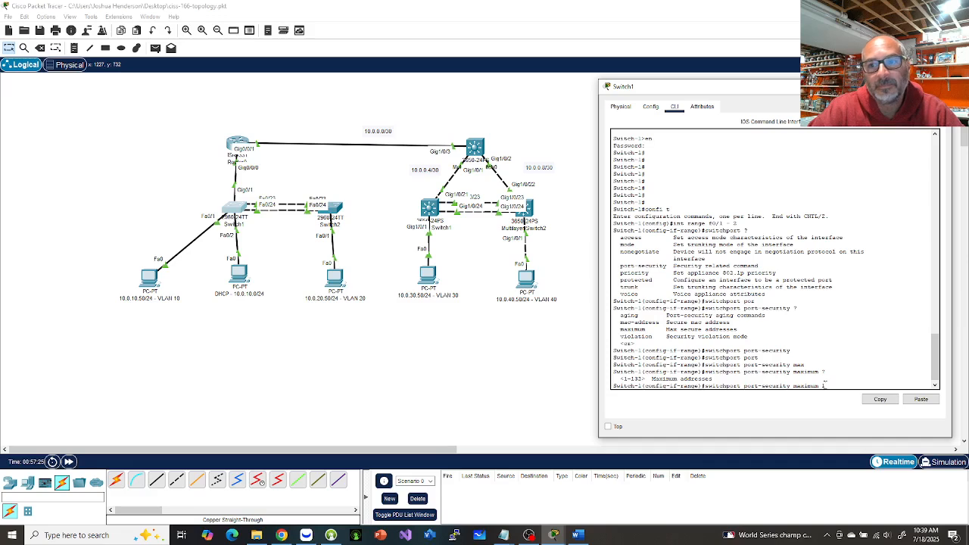
{"action": "key", "text": "Return"}
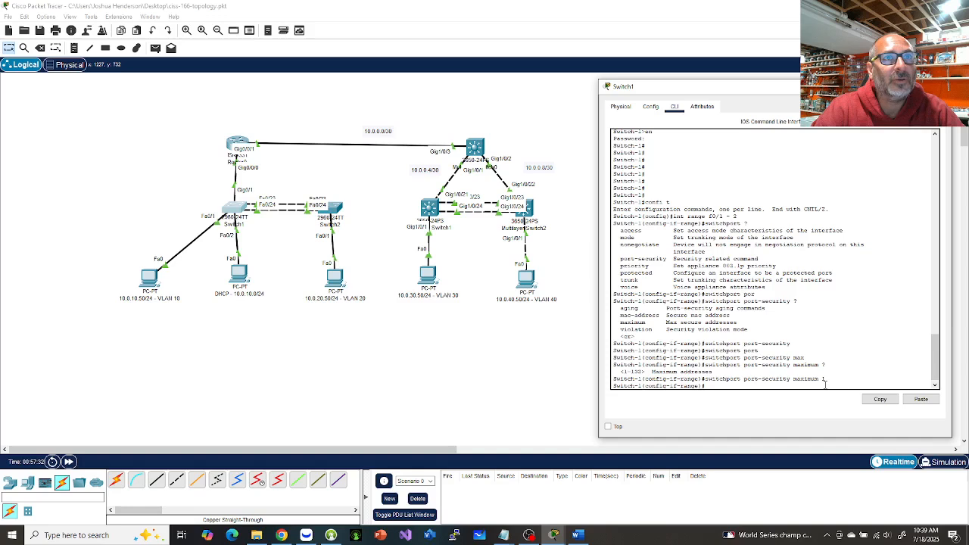
List the port-security mac-address options and set MAC address learning to sticky on the selected interfaces.
{"action": "type", "text": "swit"}
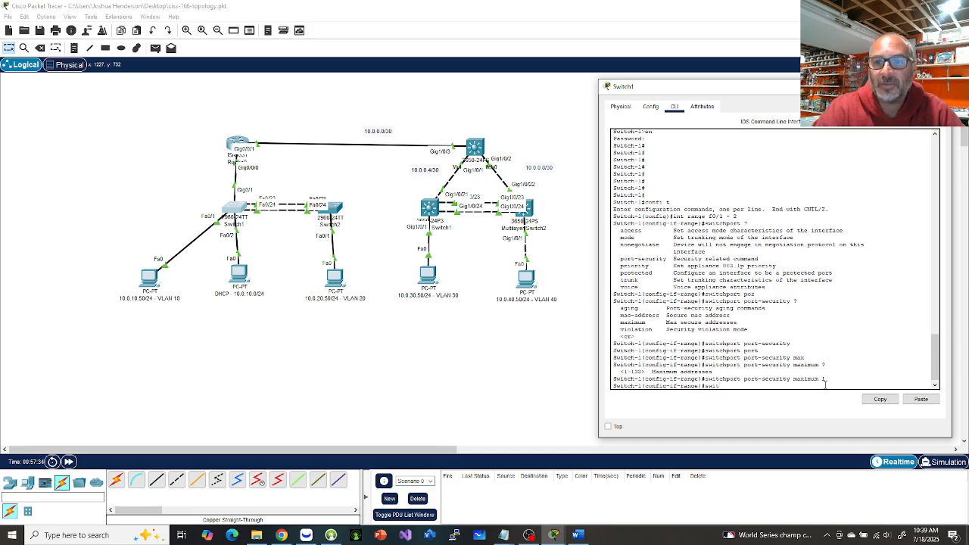
{"action": "type", "text": "chport"}
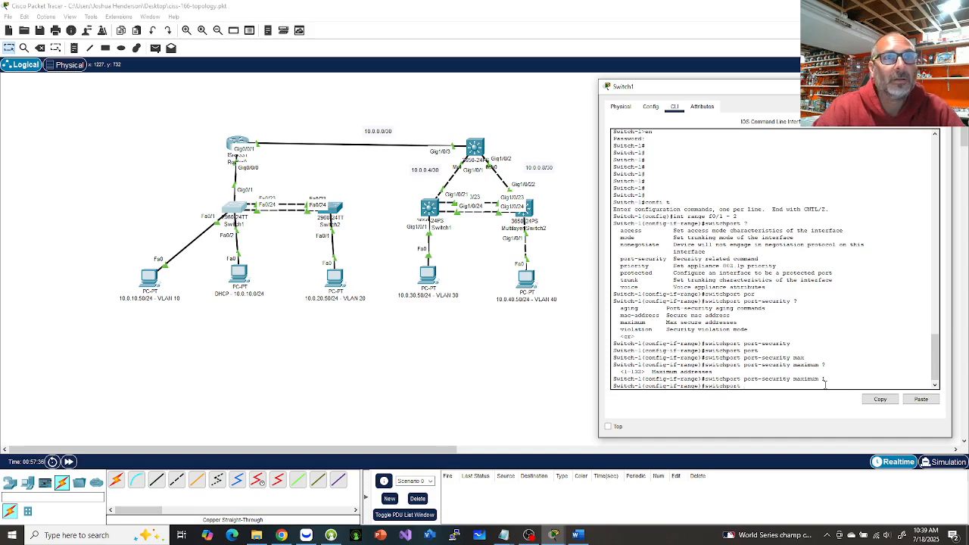
{"action": "type", "text": " po"}
{"action": "key", "text": "Tab"}
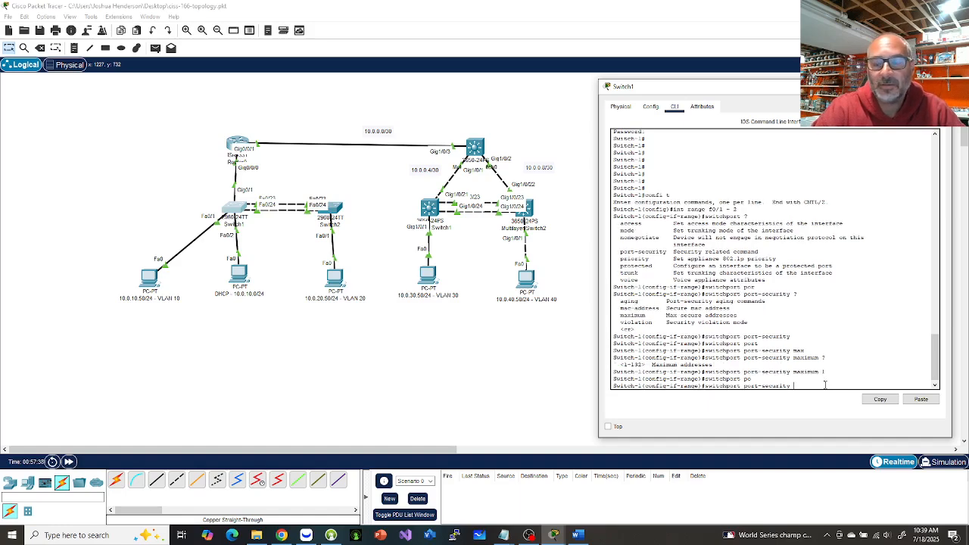
{"action": "type", "text": "mac"}
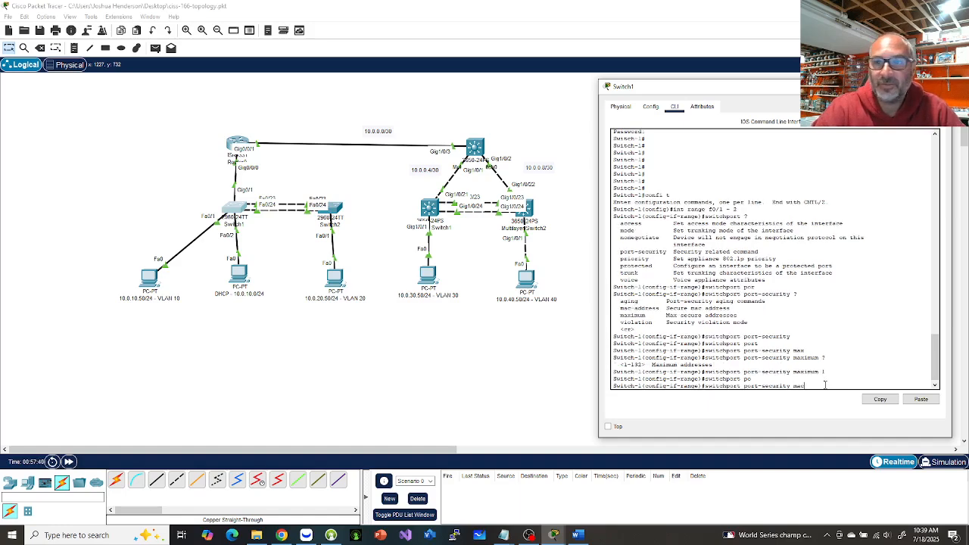
{"action": "key", "text": "Tab"}
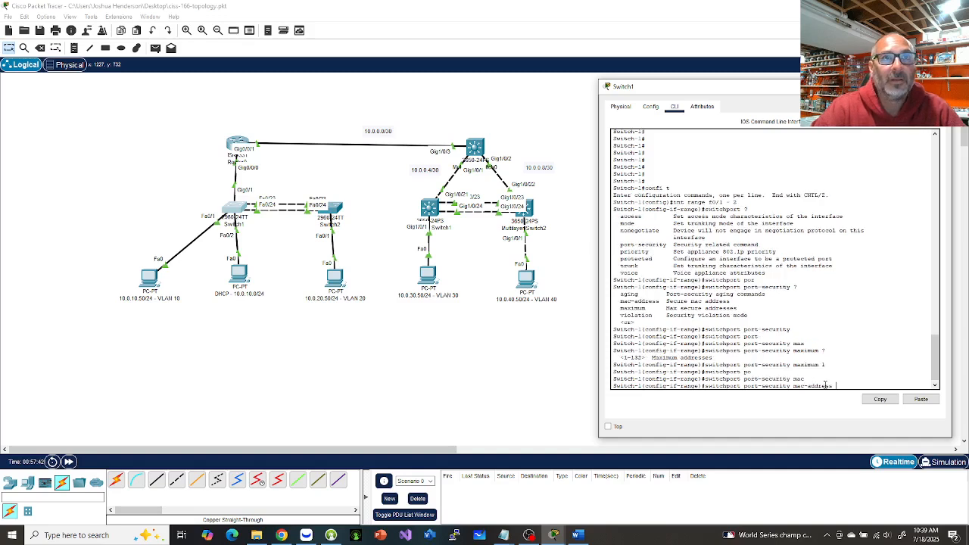
{"action": "type", "text": "?"}
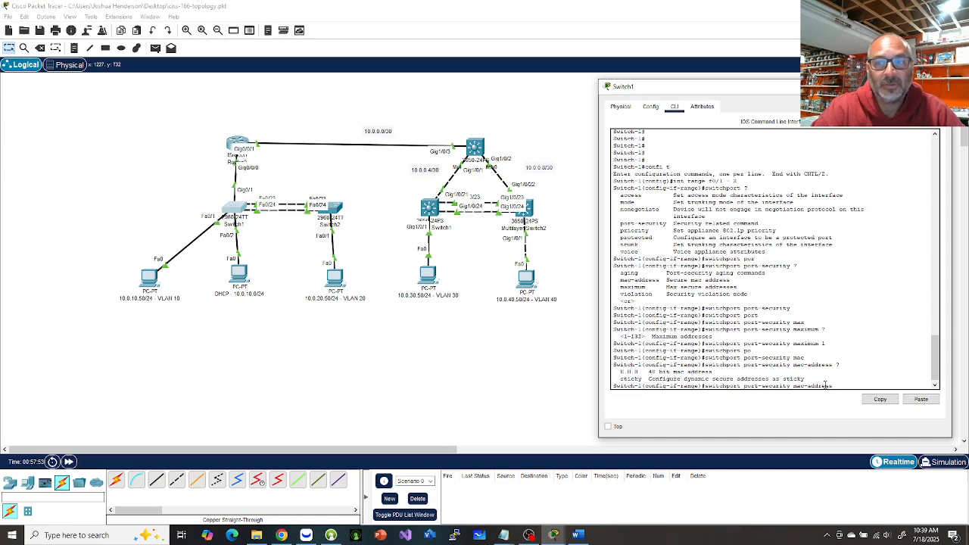
{"action": "type", "text": "ticky"}
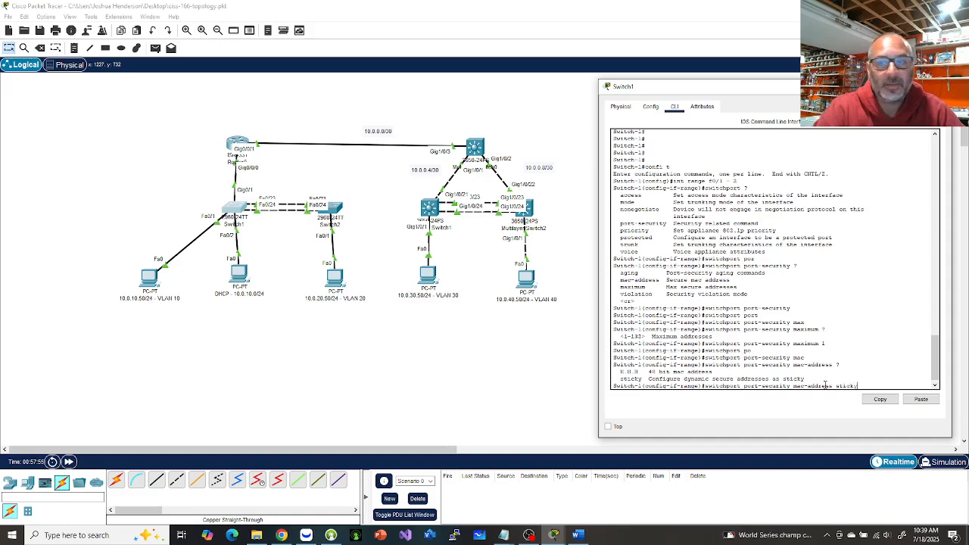
{"action": "key", "text": "Return"}
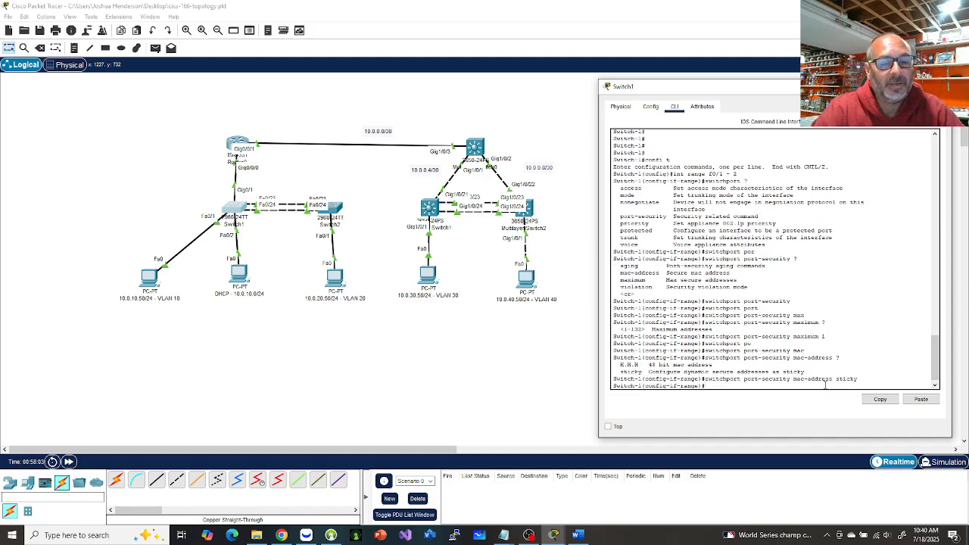
List the port-security violation modes and set the violation mode to restrict on the selected interfaces.
{"action": "type", "text": "switch"}
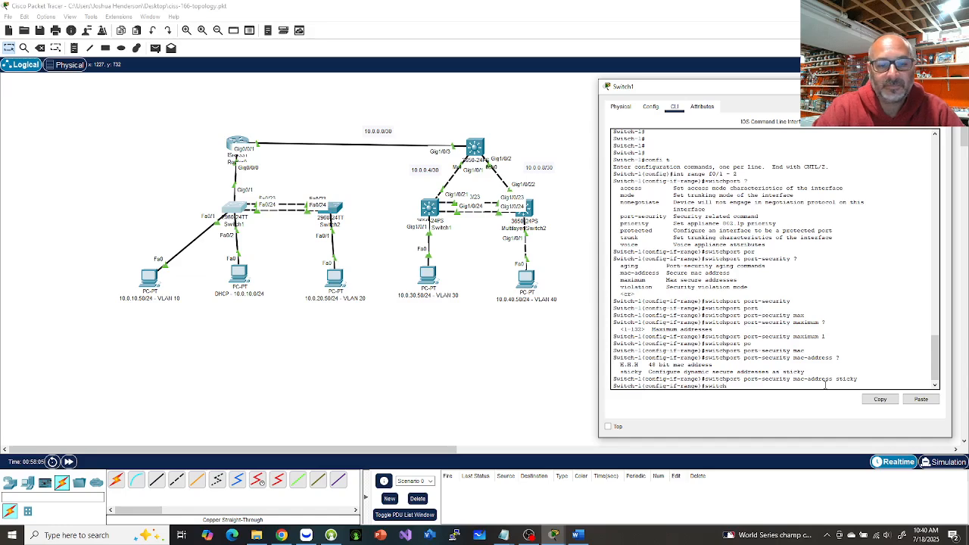
{"action": "type", "text": "port p"}
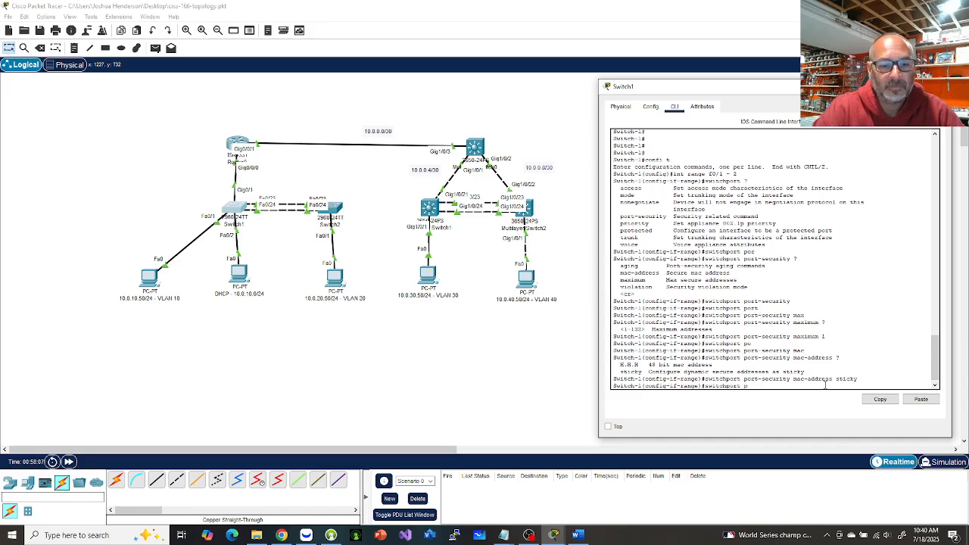
{"action": "type", "text": "ort"}
{"action": "key", "text": "Tab"}
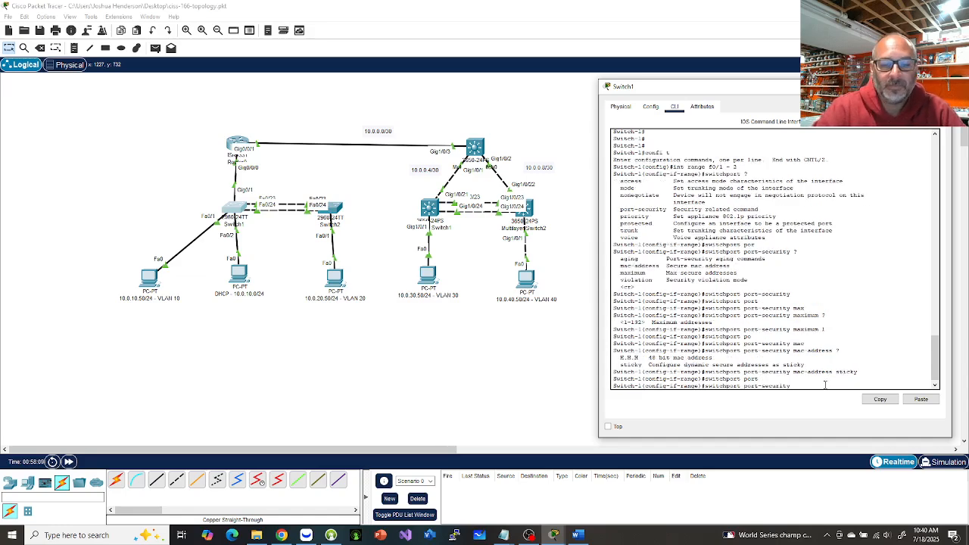
{"action": "type", "text": "vio"}
{"action": "key", "text": "Tab"}
{"action": "type", "text": "?"}
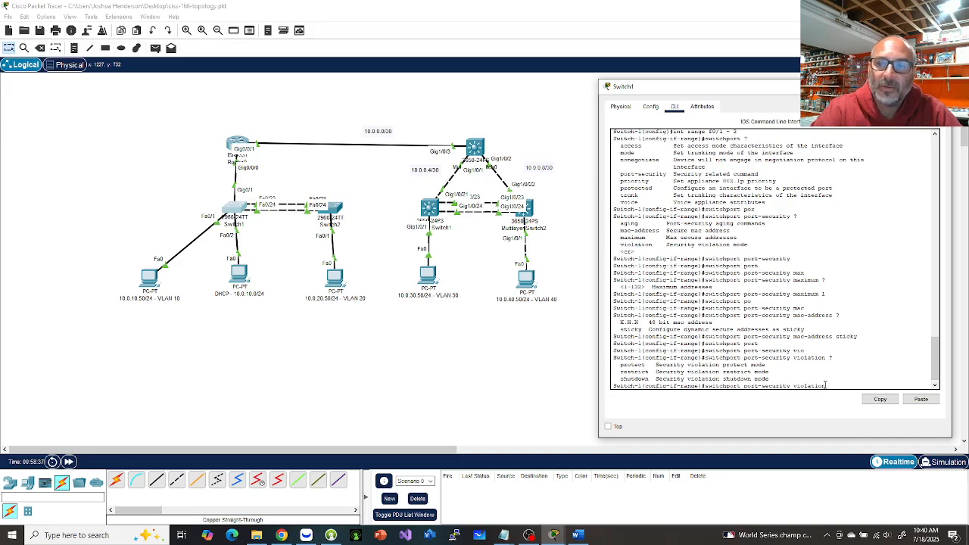
{"action": "type", "text": "re"}
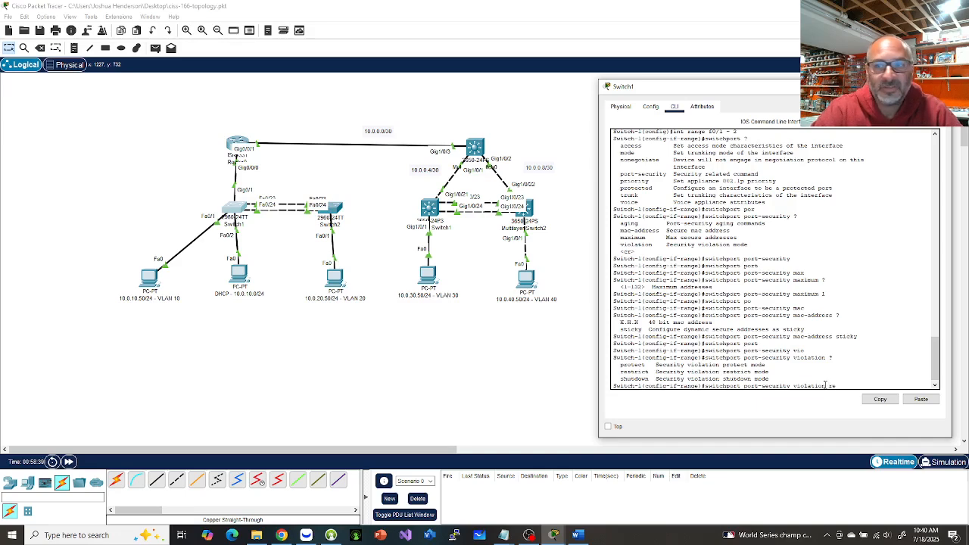
{"action": "type", "text": "st"}
{"action": "key", "text": "Tab"}
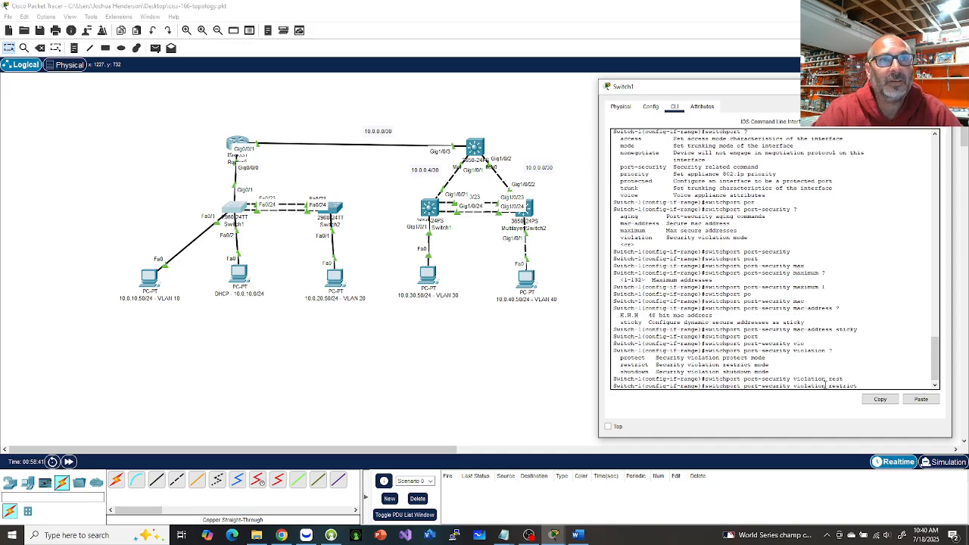
{"action": "type", "text": "?"}
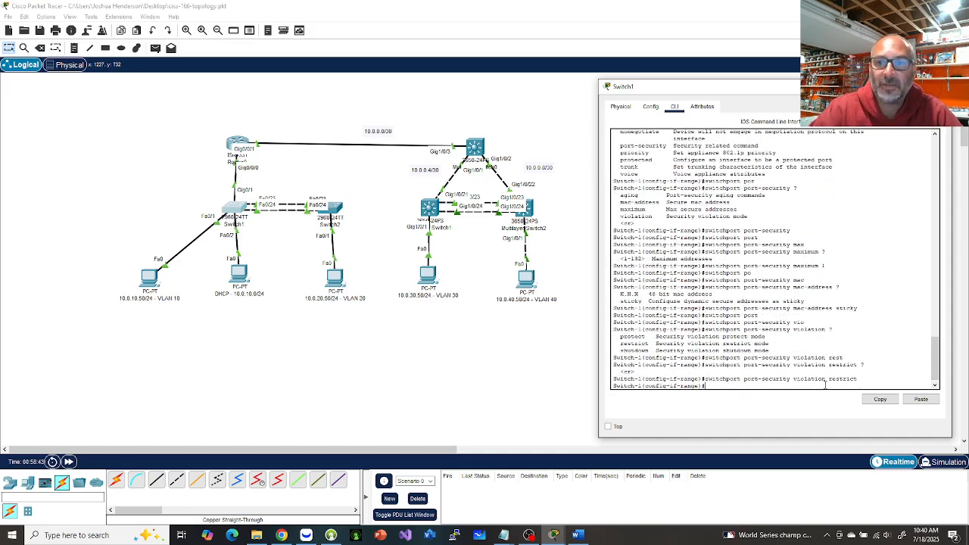
{"action": "key", "text": "Return"}
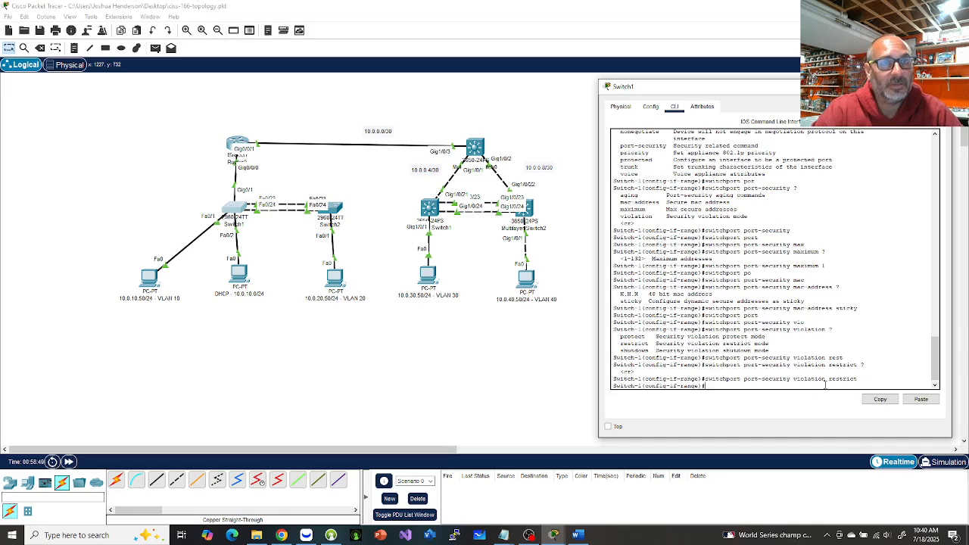
Leave interface range configuration and display the running configuration with do sho run to check the port-security settings.
{"action": "type", "text": "exit"}
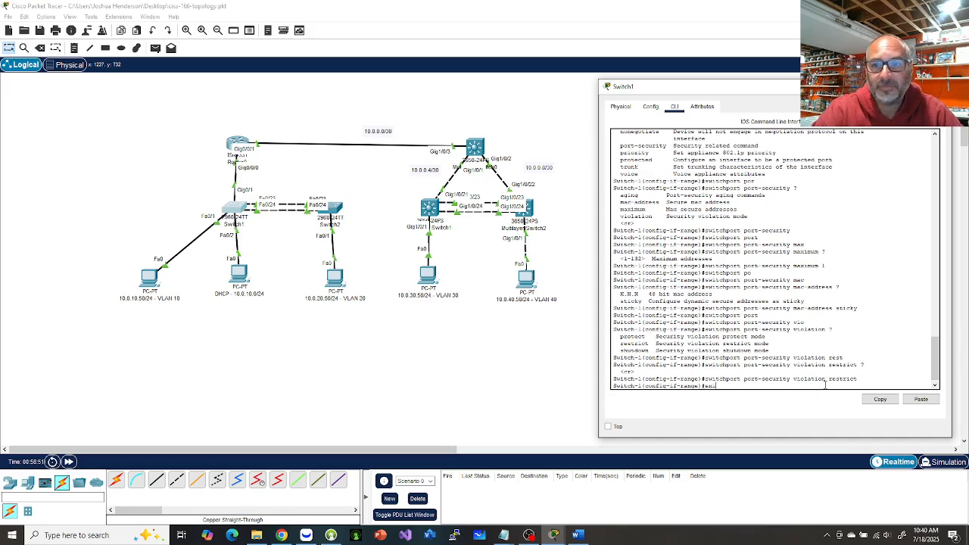
{"action": "key", "text": "Return"}
{"action": "type", "text": "do"}
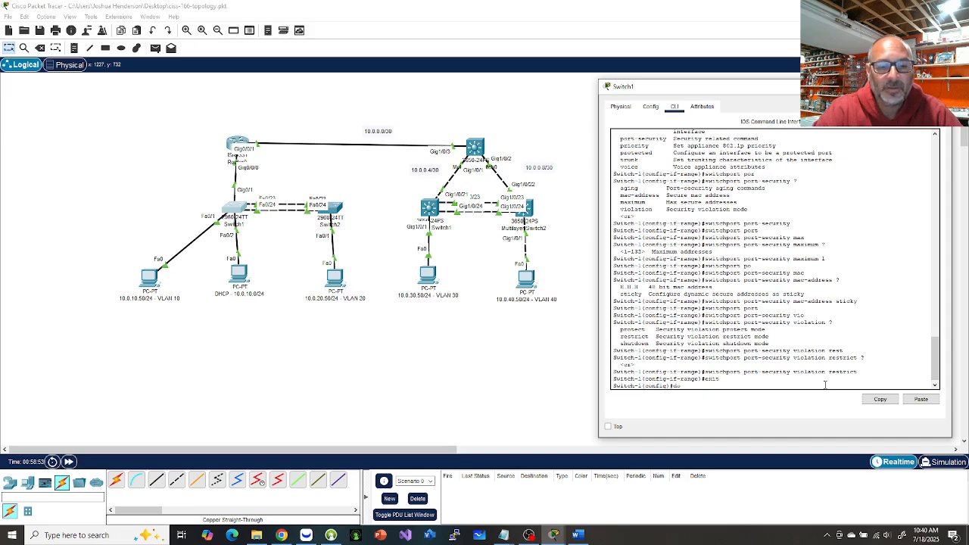
{"action": "type", "text": " sho run"}
{"action": "key", "text": "Return"}
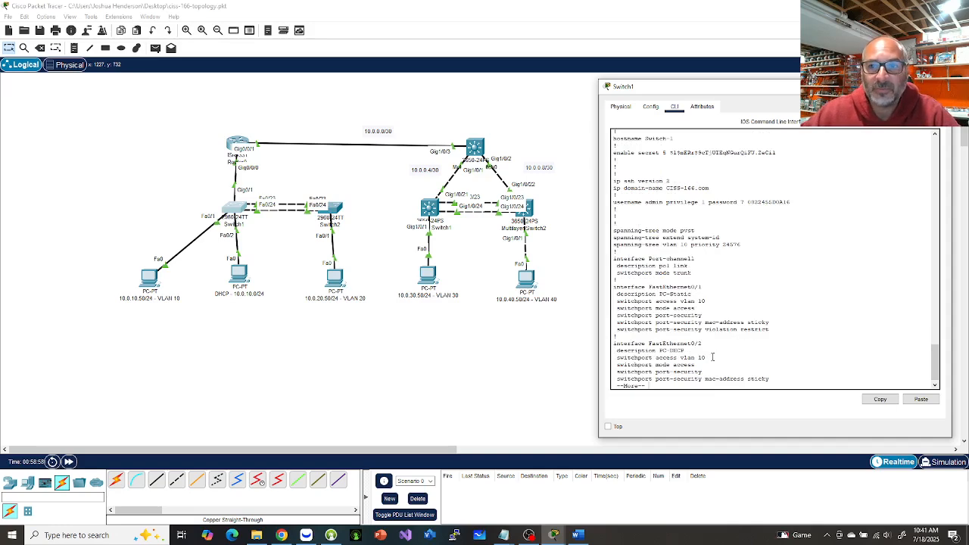
Page through the running configuration and examine the port-security lines under FastEthernet0/1 and FastEthernet0/2, then return to the configuration prompt.
{"action": "key", "text": "space"}
{"action": "scroll", "coordinate": [712, 352], "scroll_direction": "up", "scroll_amount": 5}
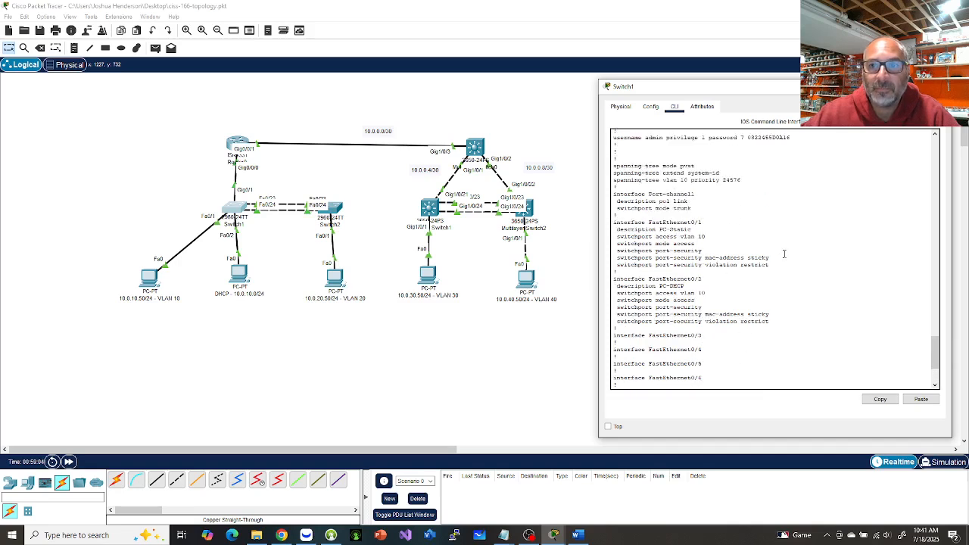
{"action": "left_click_drag", "start_coordinate": [772, 257], "coordinate": [619, 258]}
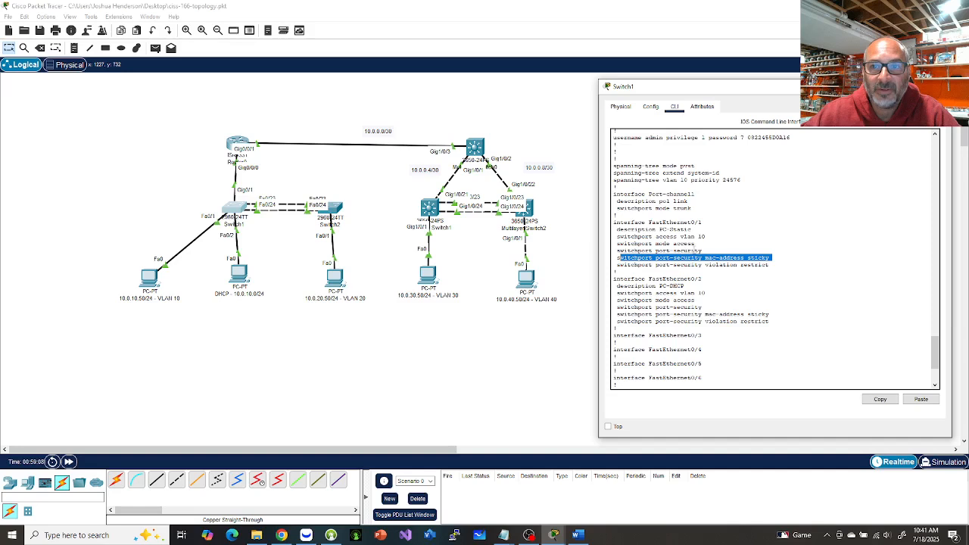
{"action": "left_click", "coordinate": [738, 386]}
{"action": "scroll", "coordinate": [747, 356], "scroll_direction": "down", "scroll_amount": 3}
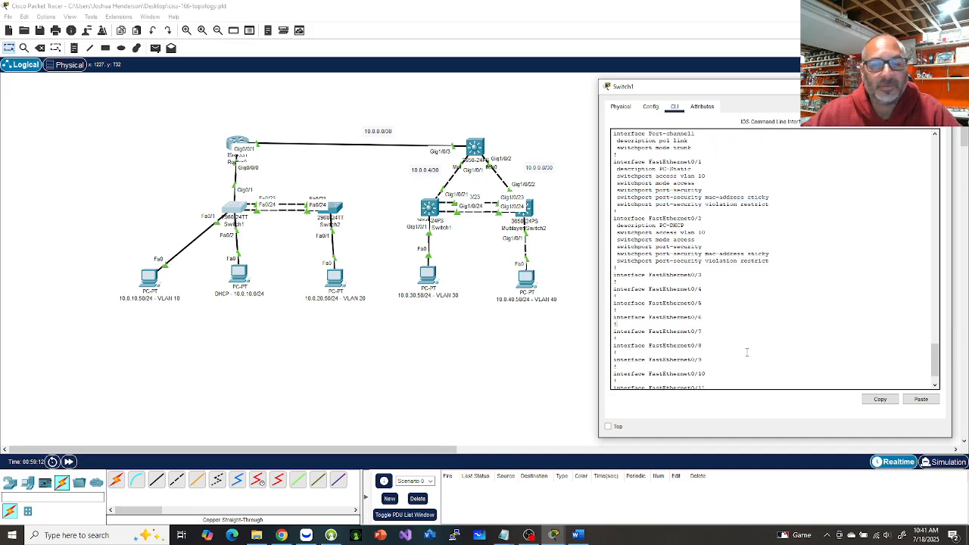
{"action": "scroll", "coordinate": [742, 357], "scroll_direction": "down", "scroll_amount": 2}
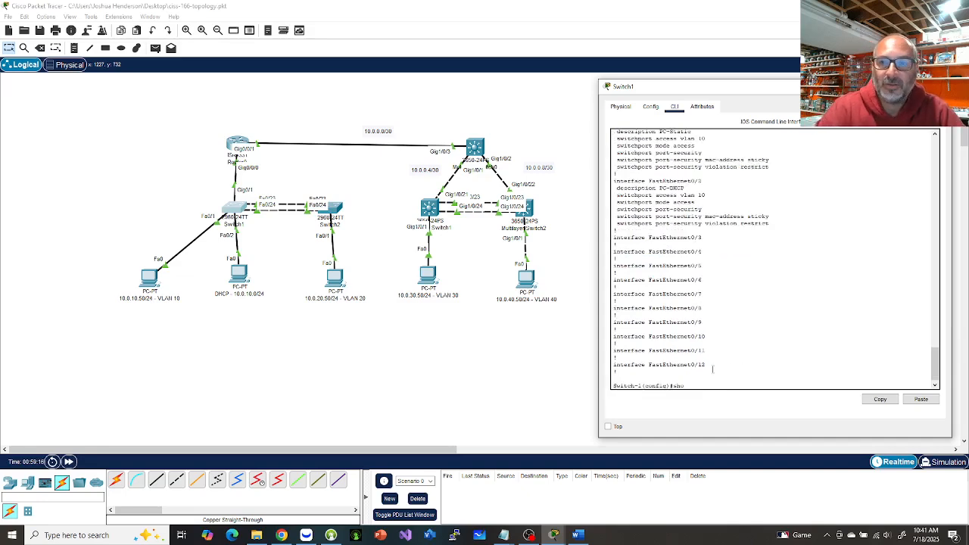
List the status of all switch interfaces with do sho ip int b, through to the end of the output.
{"action": "type", "text": "do sho int"}
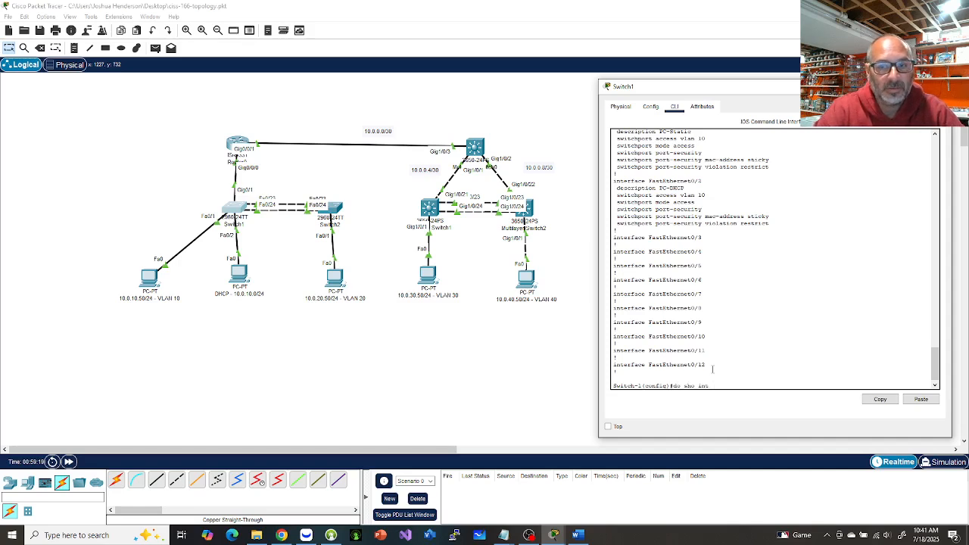
{"action": "key", "text": "BackSpace"}
{"action": "key", "text": "BackSpace"}
{"action": "type", "text": "p"}
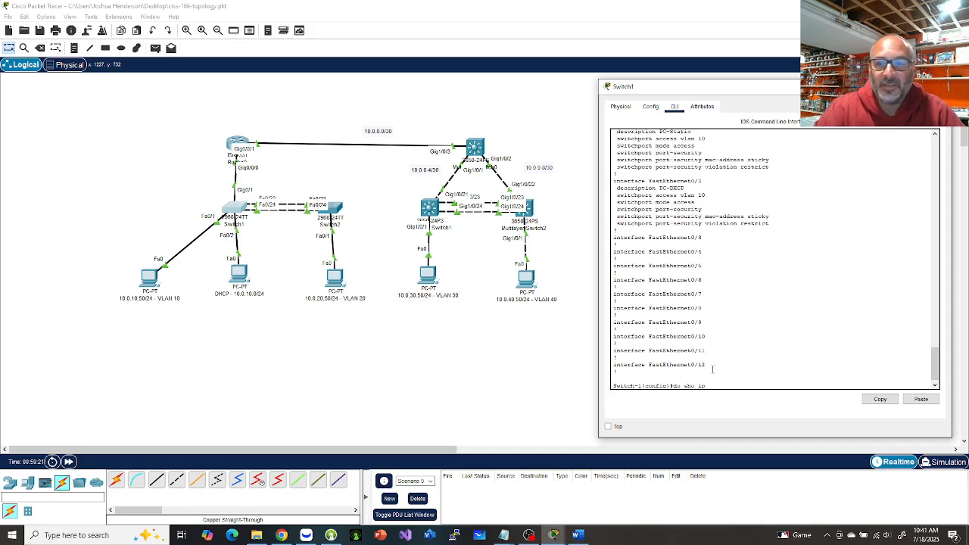
{"action": "type", "text": " in"}
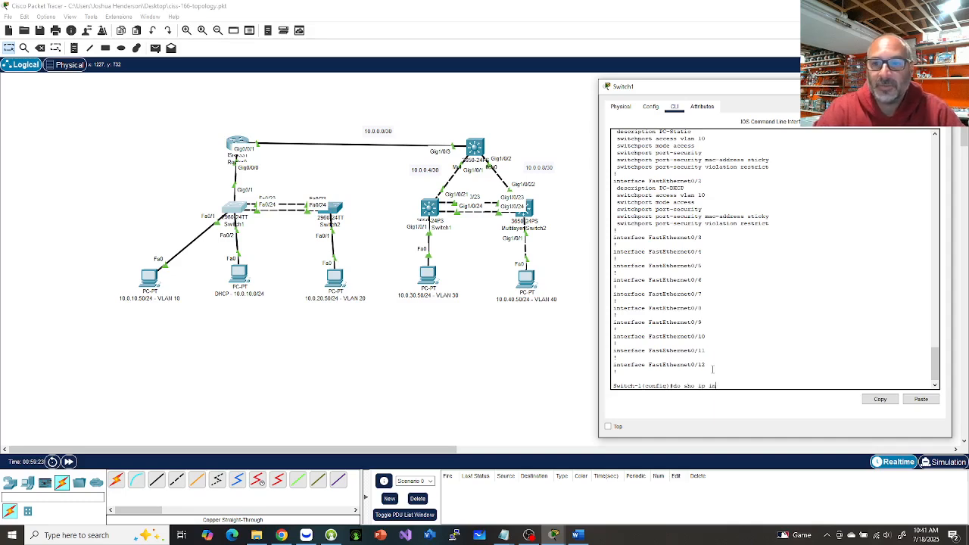
{"action": "type", "text": "t b"}
{"action": "key", "text": "Return"}
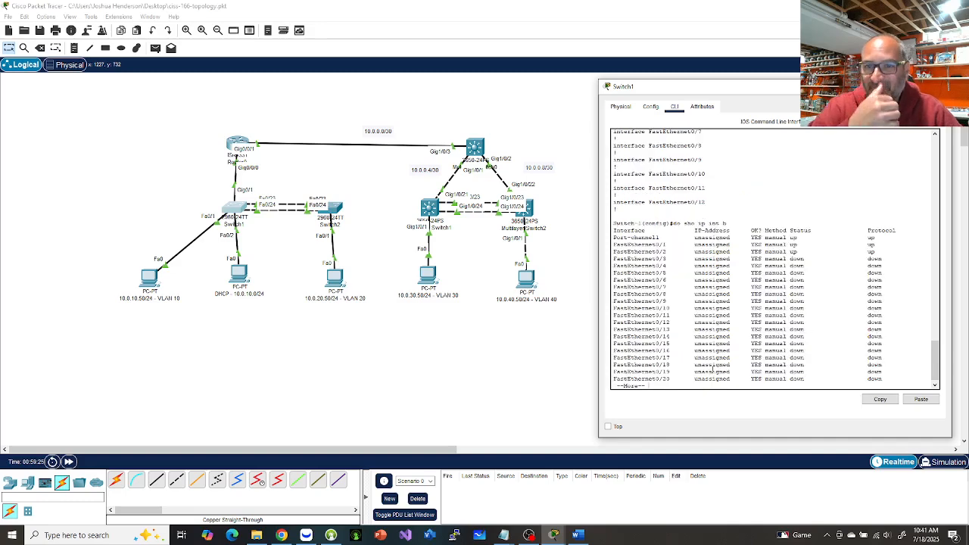
{"action": "key", "text": "space"}
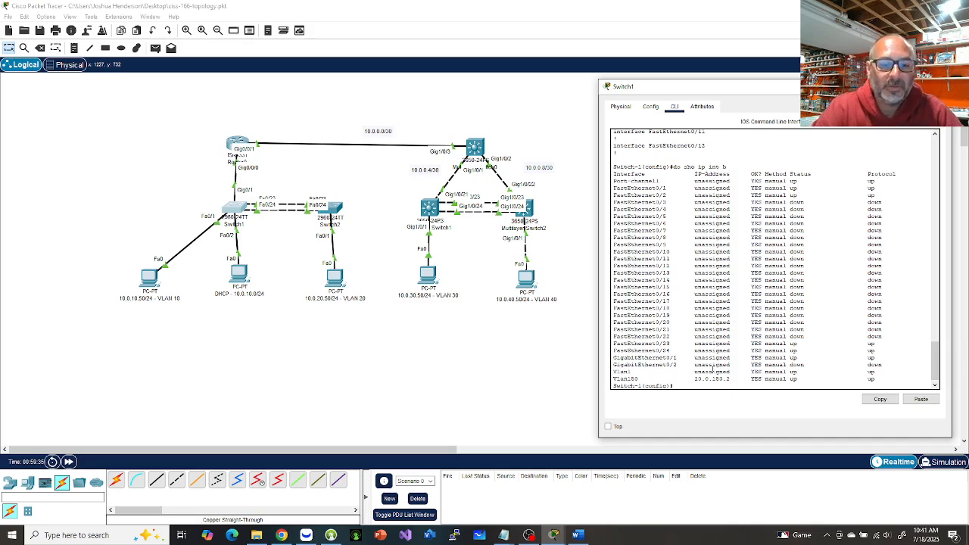
Select the interface range f0/3 -22 and shut down those unused ports.
{"action": "type", "text": "nt rang"}
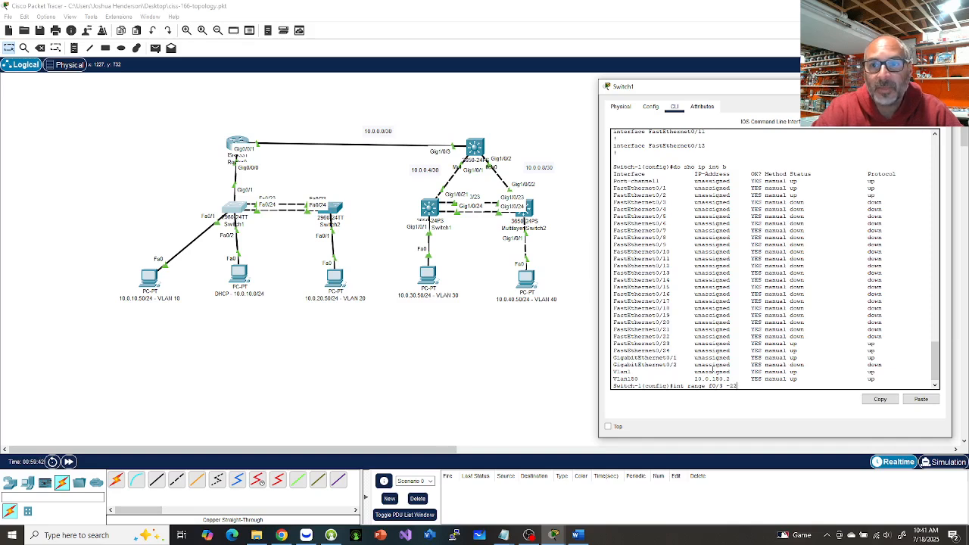
{"action": "type", "text": "e f0/3 -22"}
{"action": "key", "text": "Return"}
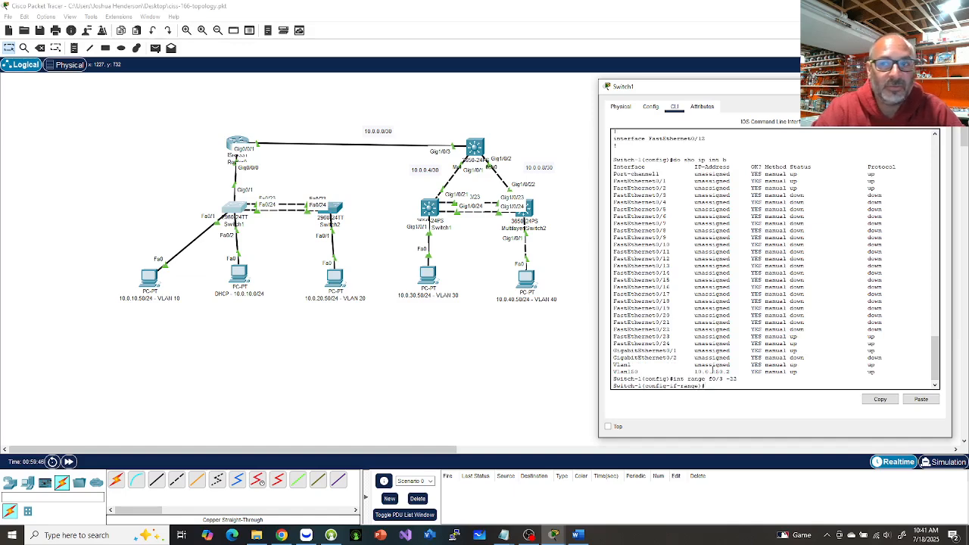
{"action": "type", "text": "shut"}
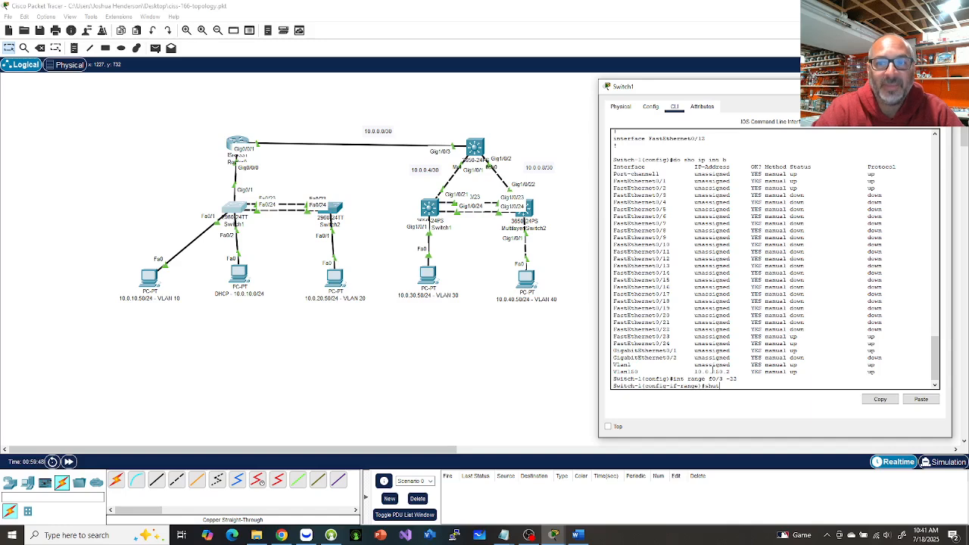
{"action": "key", "text": "Return"}
{"action": "key", "text": "Return"}
{"action": "key", "text": "Return"}
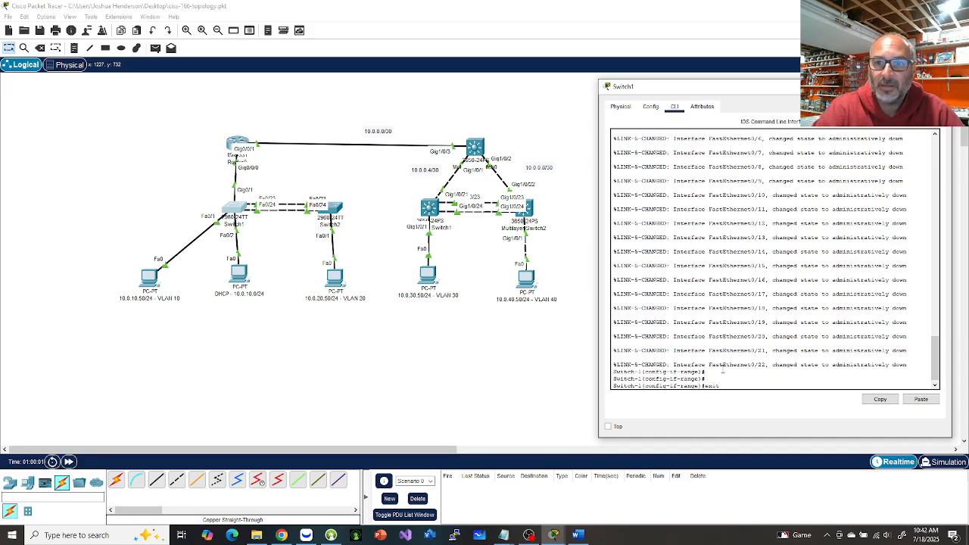
Leave interface range configuration and end configuration mode to return to the privileged EXEC prompt.
{"action": "key", "text": "Return"}
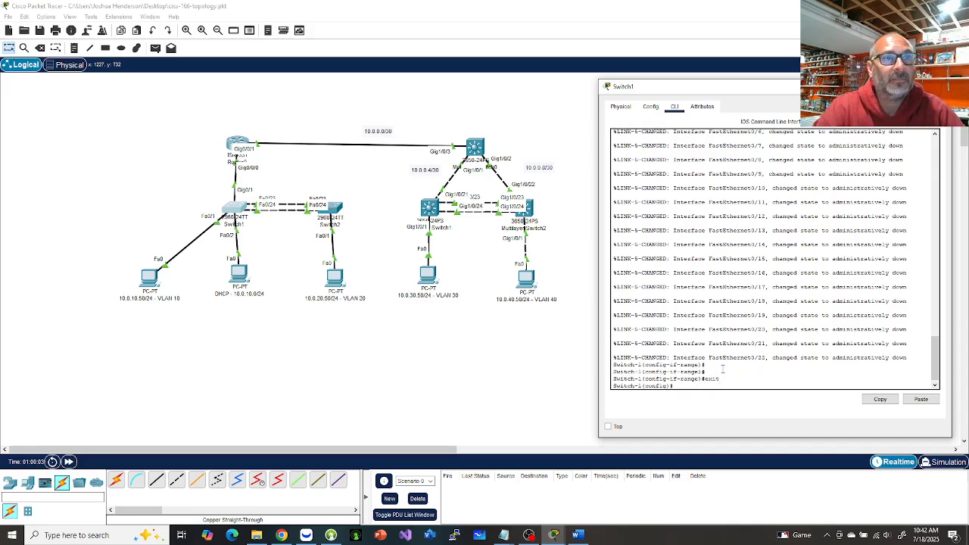
{"action": "type", "text": "end"}
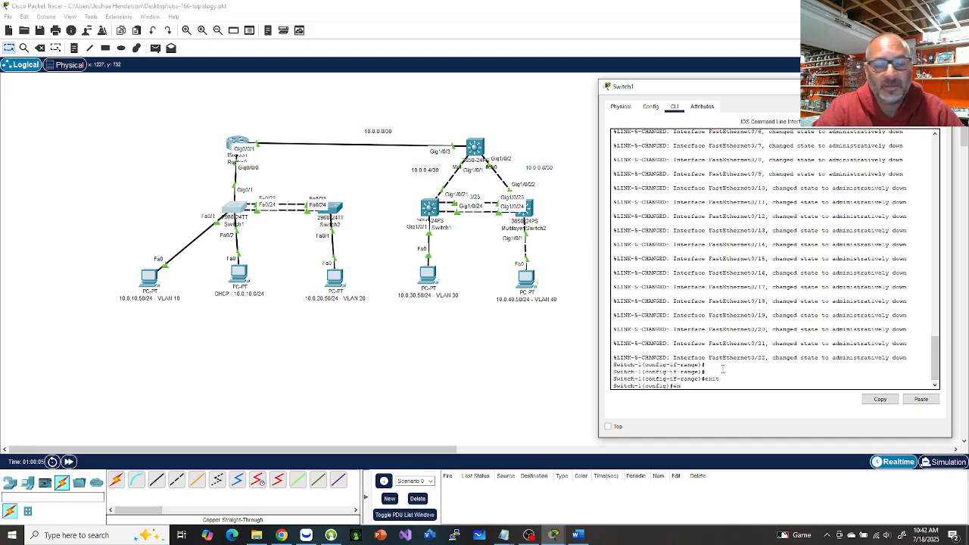
{"action": "key", "text": "Return"}
{"action": "key", "text": "Return"}
{"action": "key", "text": "Return"}
{"action": "key", "text": "Return"}
Ping the static VLAN 10 PC at 10.0.10.50 from the switch.
{"action": "type", "text": "sho"}
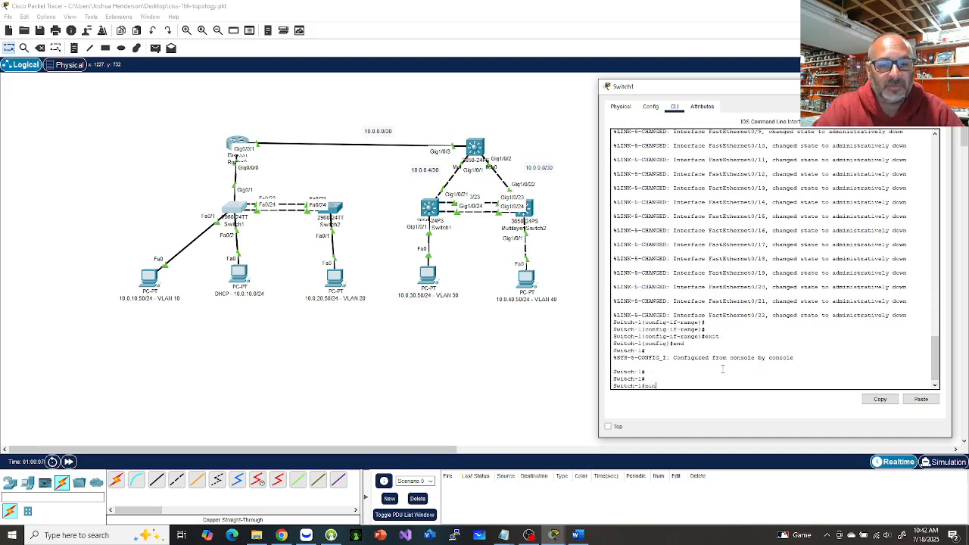
{"action": "type", "text": "g 10.0."}
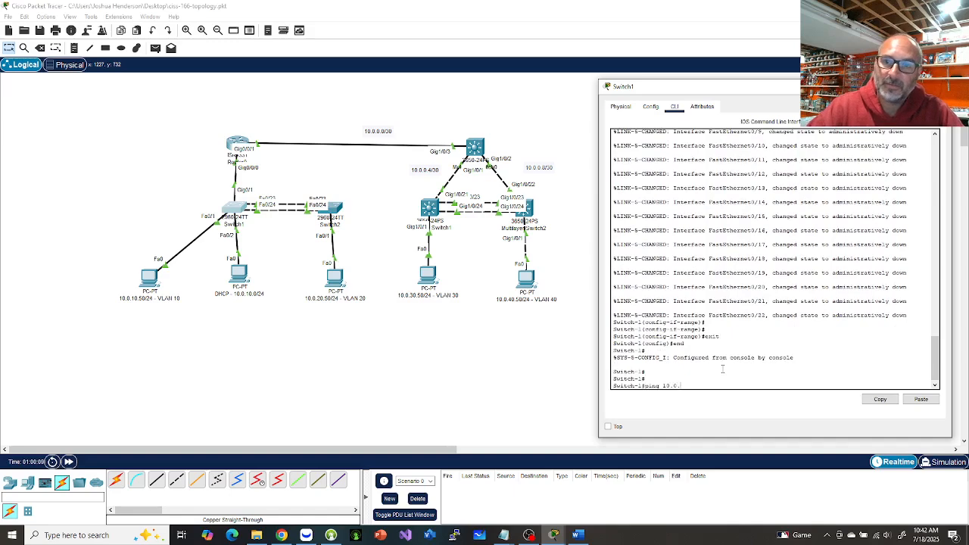
{"action": "type", "text": "50"}
{"action": "key", "text": "BackSpace"}
{"action": "key", "text": "BackSpace"}
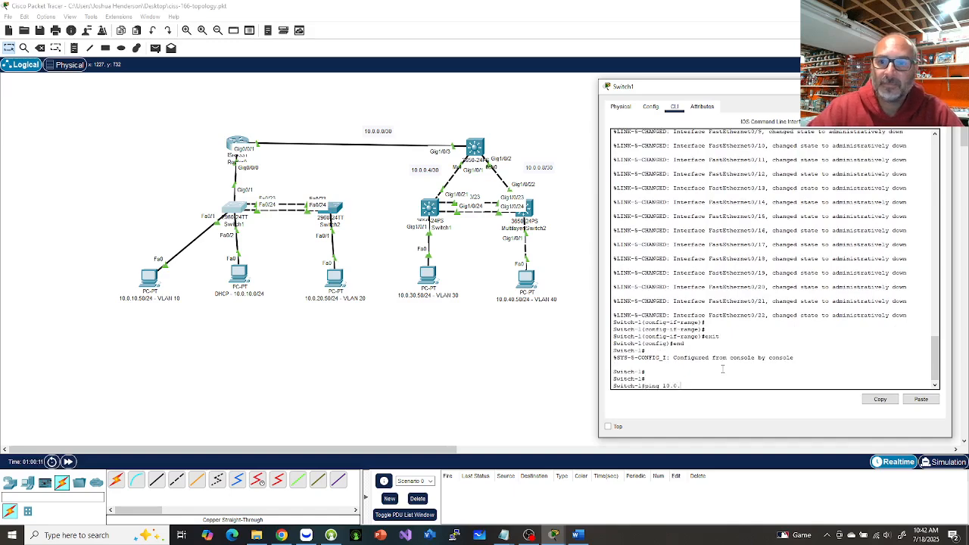
{"action": "type", "text": "10.50"}
{"action": "key", "text": "Return"}
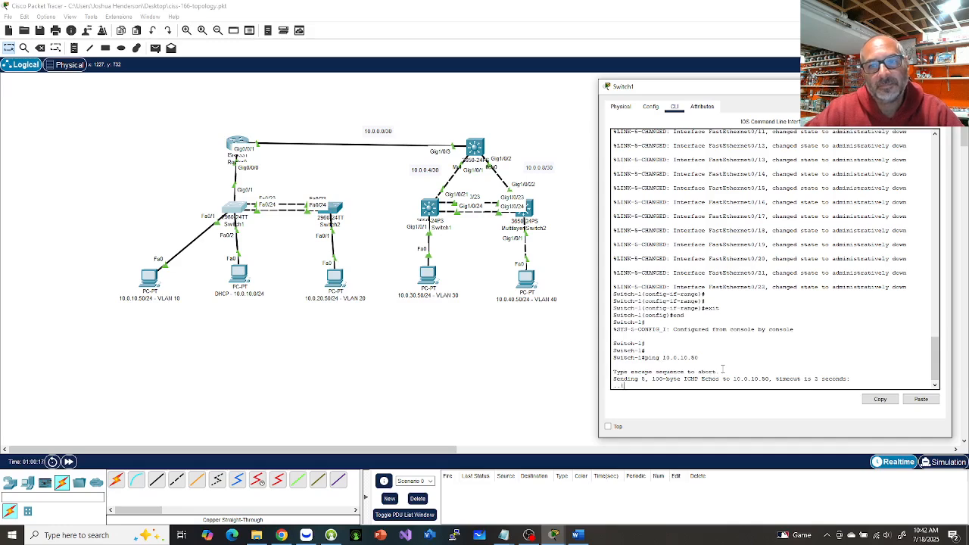
Ping the DHCP PC at 10.0.10.101 from the switch, leaving the prompt empty.
{"action": "key", "text": "Up"}
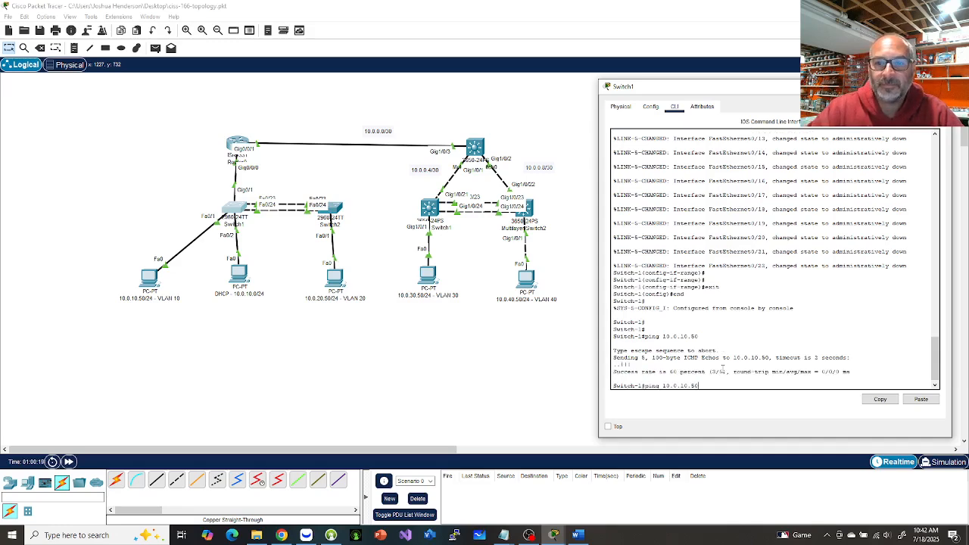
{"action": "key", "text": "BackSpace"}
{"action": "key", "text": "BackSpace"}
{"action": "type", "text": "101"}
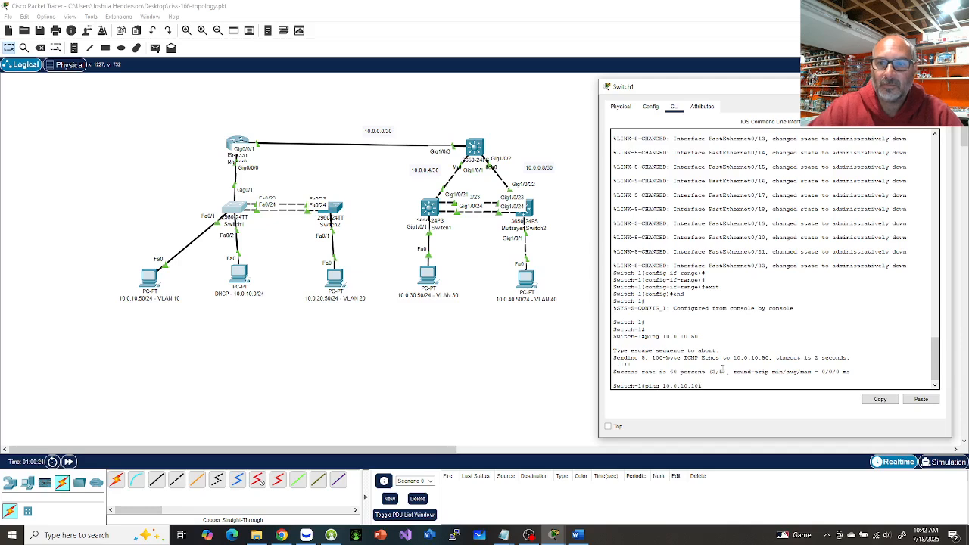
{"action": "key", "text": "Return"}
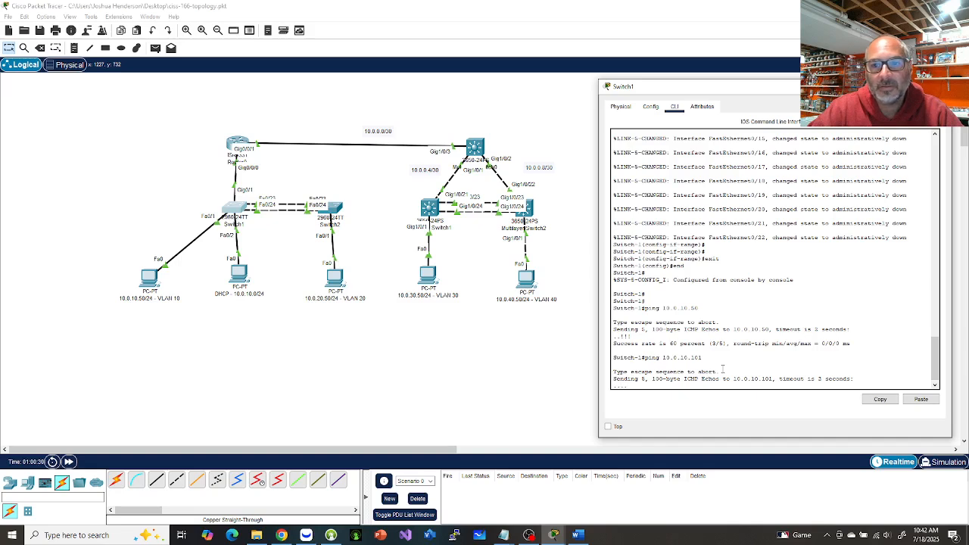
{"action": "type", "text": "sho"}
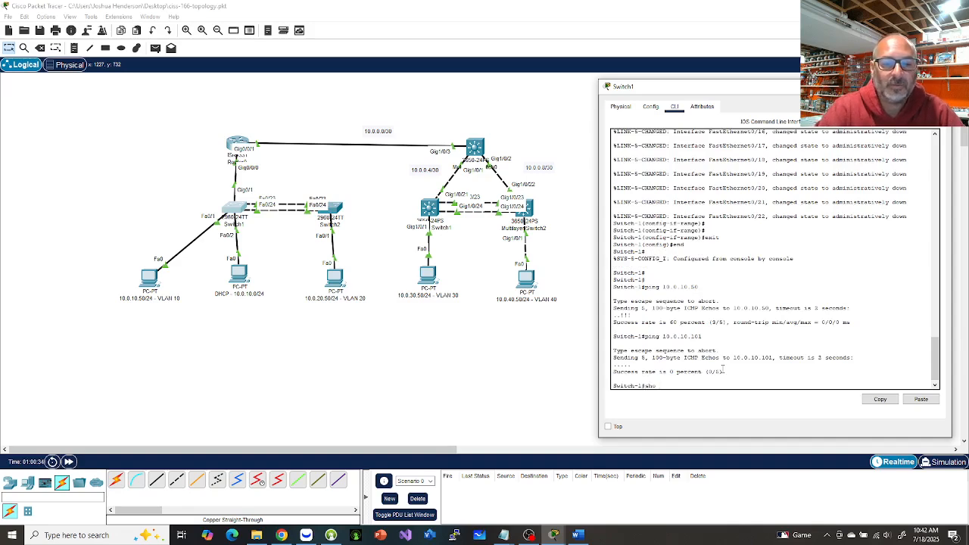
{"action": "key", "text": "BackSpace"}
{"action": "key", "text": "BackSpace"}
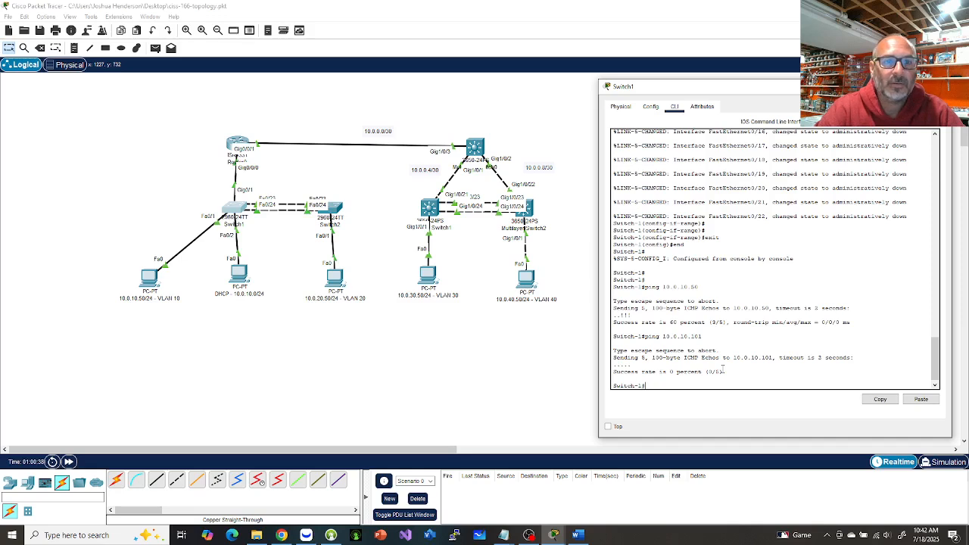
Check the IP configuration of the DHCP PC on the 10.0.10.0/24 network and close its window.
{"action": "left_click", "coordinate": [240, 274]}
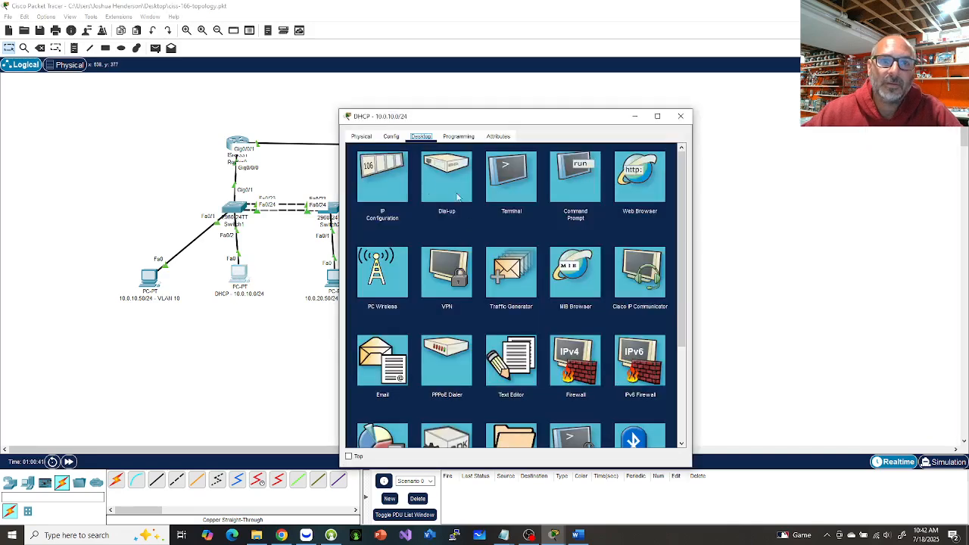
{"action": "left_click", "coordinate": [399, 188]}
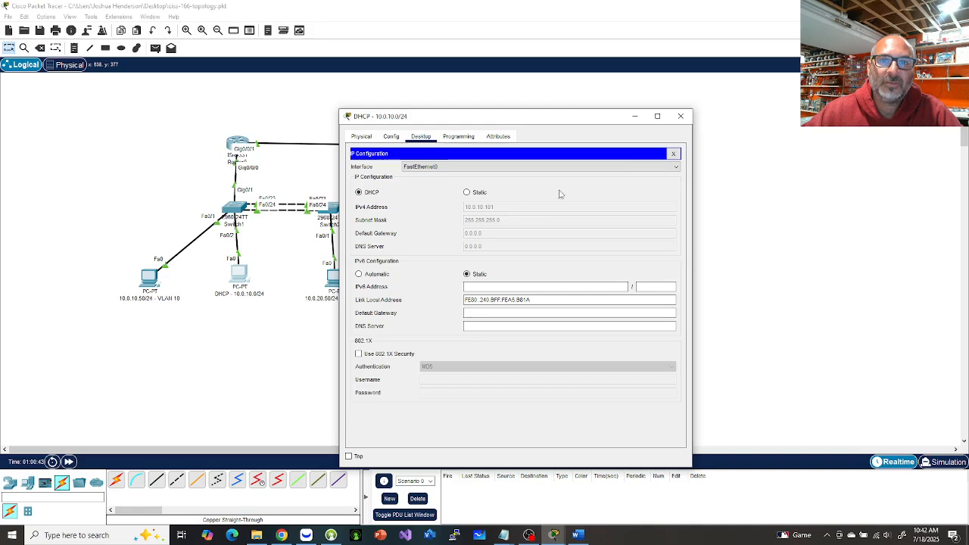
{"action": "left_click", "coordinate": [683, 118]}
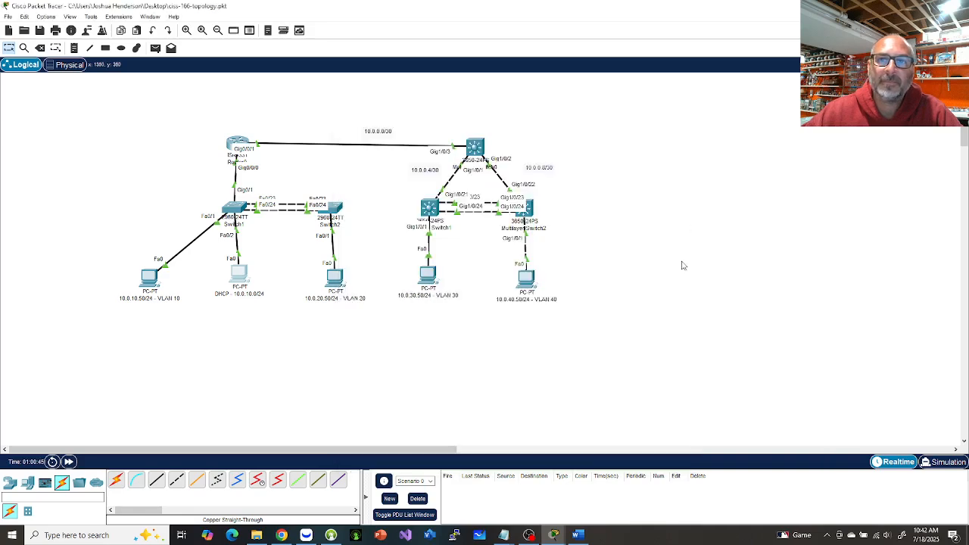
Return to Switch1's command line and repeat the ping to 10.0.10.101.
{"action": "mouse_move", "coordinate": [553, 534]}
{"action": "left_click", "coordinate": [627, 484]}
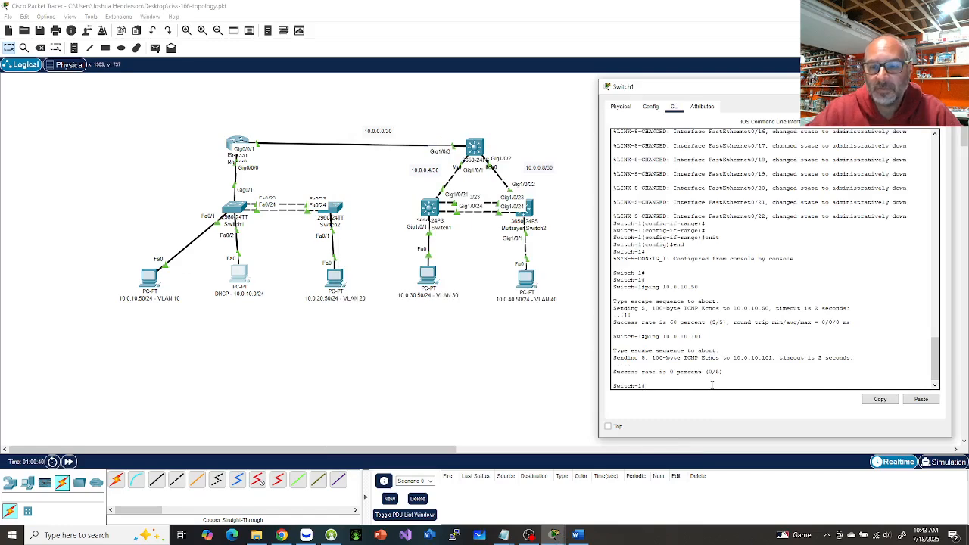
{"action": "key", "text": "Up"}
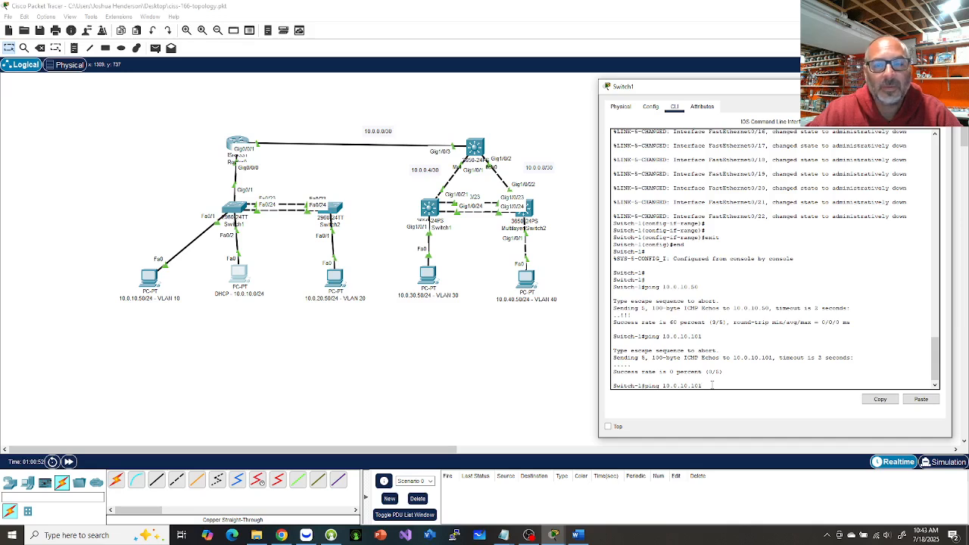
{"action": "key", "text": "Return"}
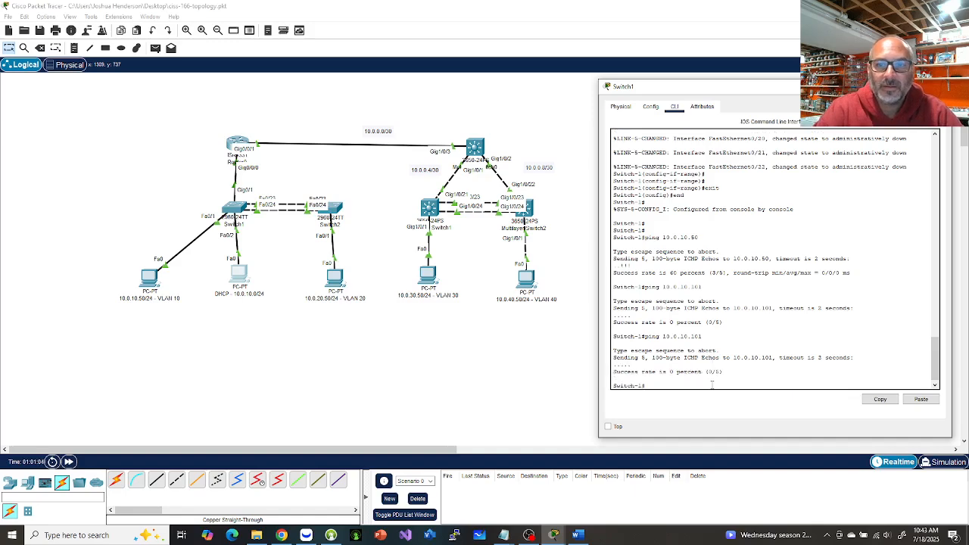
Display the full interface details of FastEthernet0/2 with sho int f0/2.
{"action": "type", "text": "sho int f0/2"}
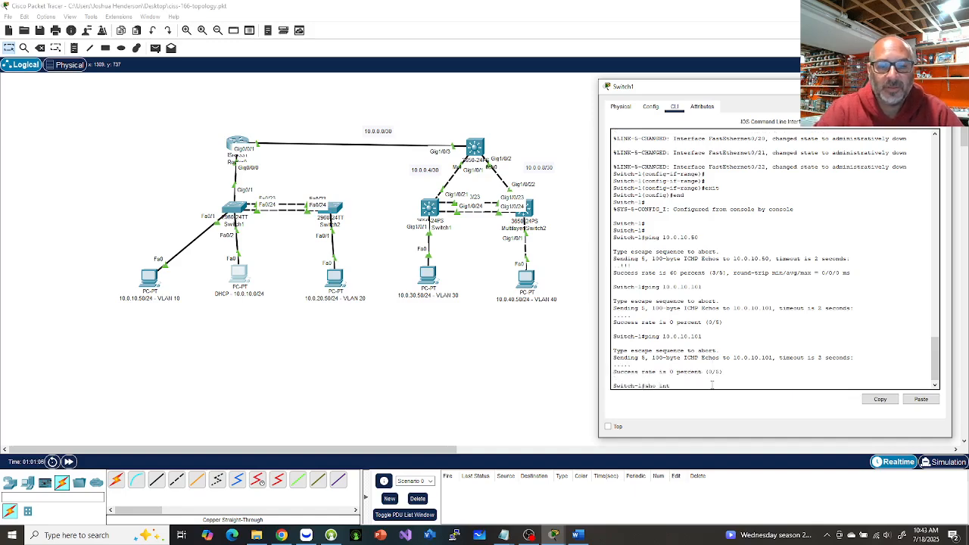
{"action": "key", "text": "Return"}
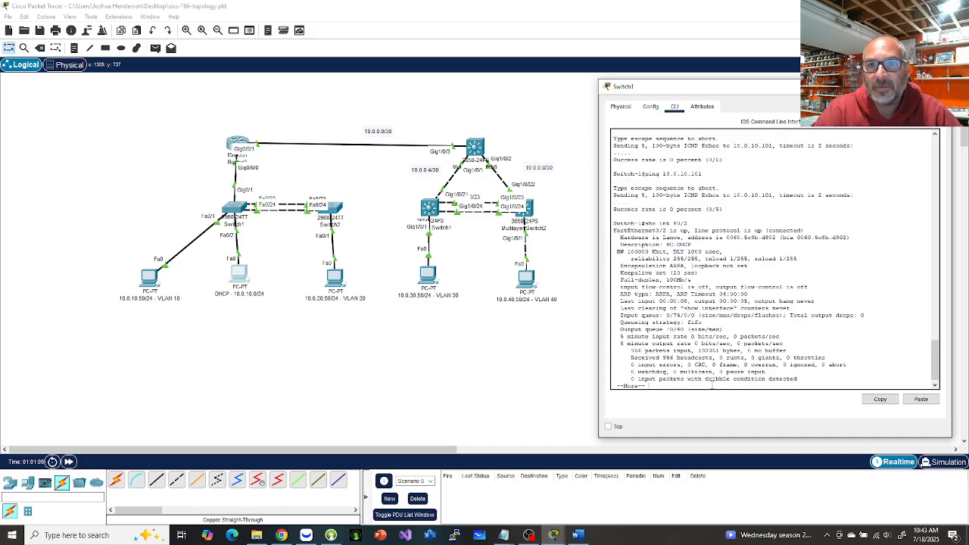
{"action": "key", "text": "space"}
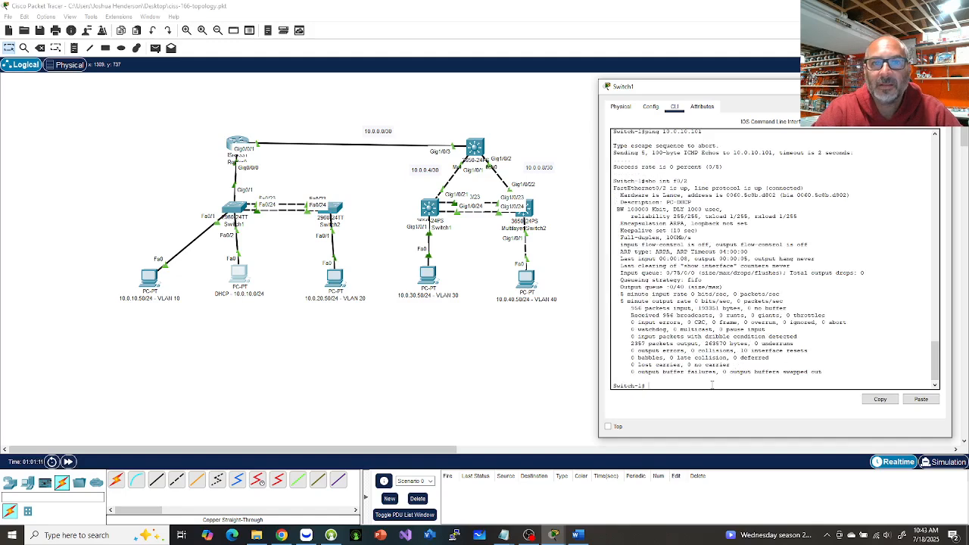
{"action": "key", "text": "Return"}
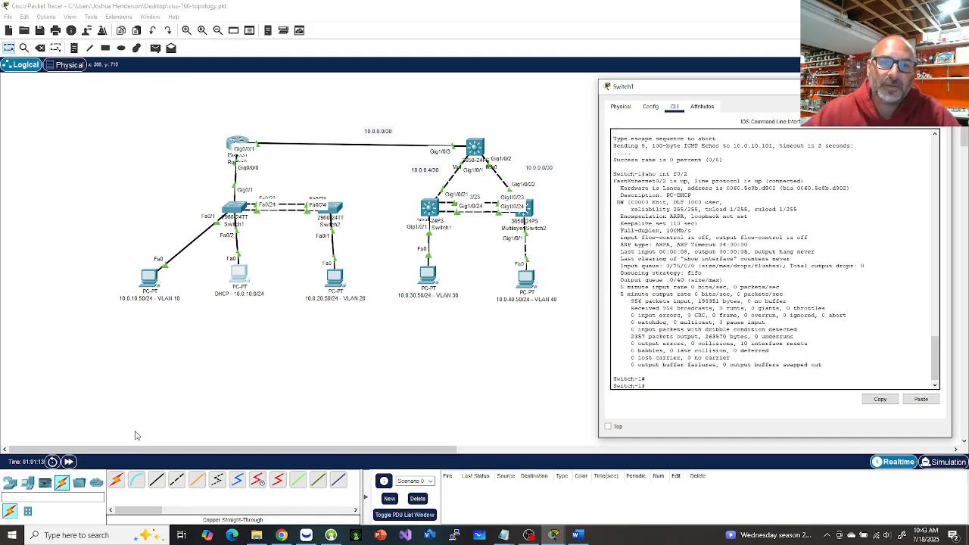
Repeat the ping to 10.0.10.101 from the command prompt of the 10.0.10.50 VLAN 10 PC and close its window.
{"action": "left_click", "coordinate": [152, 280]}
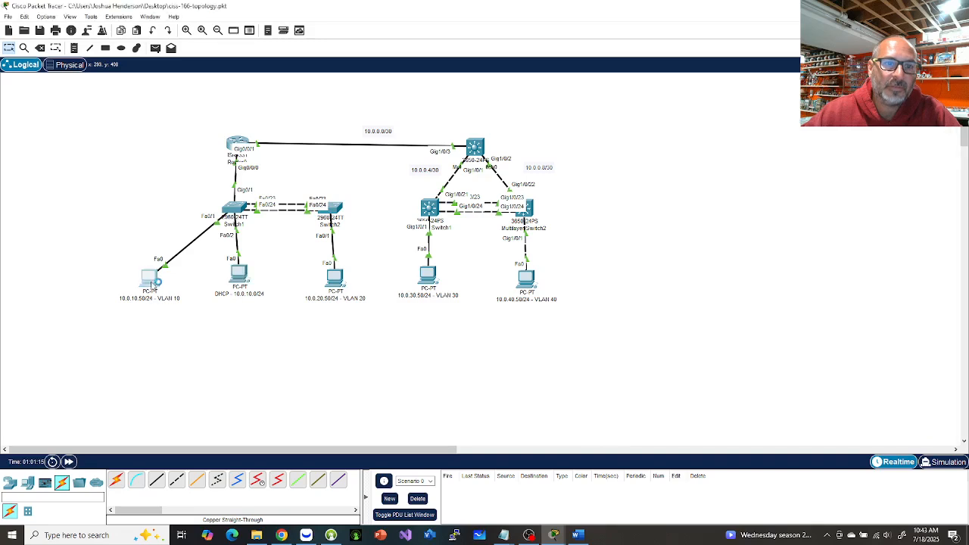
{"action": "left_click_drag", "start_coordinate": [539, 119], "coordinate": [776, 89]}
{"action": "left_click", "coordinate": [815, 168]}
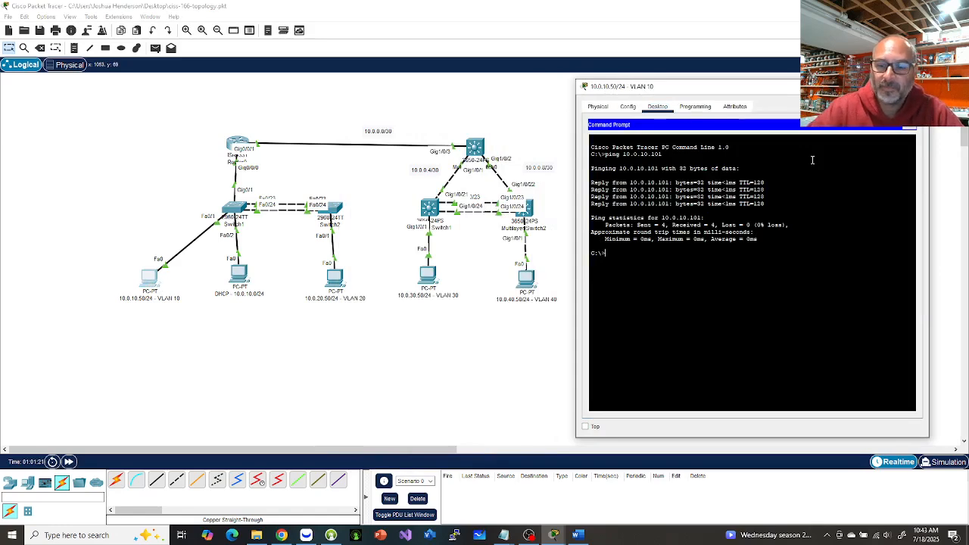
{"action": "key", "text": "Up"}
{"action": "key", "text": "Return"}
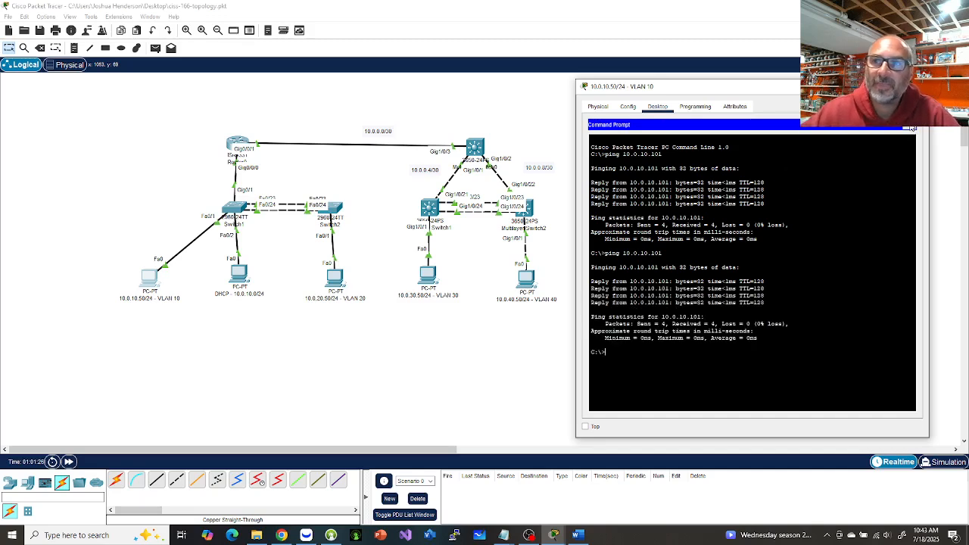
{"action": "left_click", "coordinate": [919, 86]}
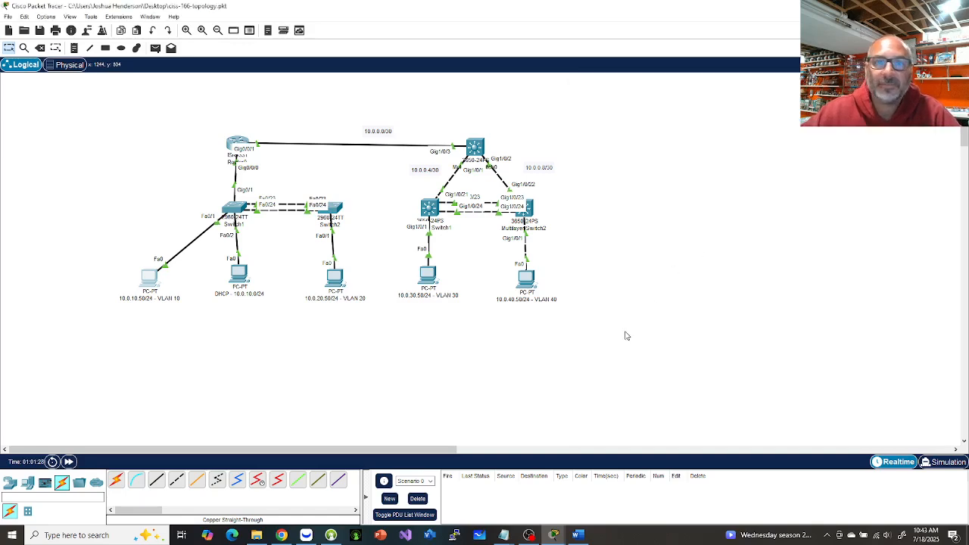
Return to Switch1's command line and try to ping 10.0.10.101 with source vlan 10.
{"action": "mouse_move", "coordinate": [555, 535]}
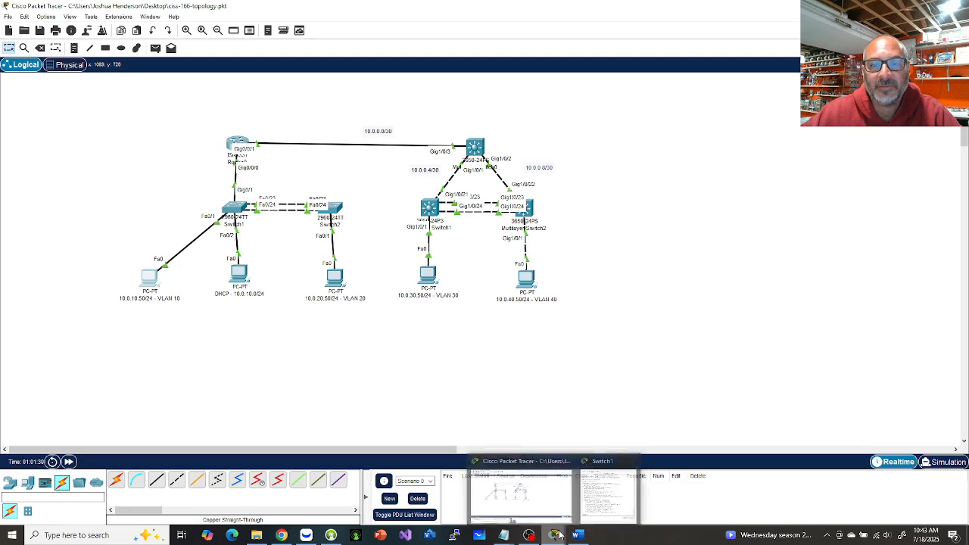
{"action": "left_click", "coordinate": [605, 496]}
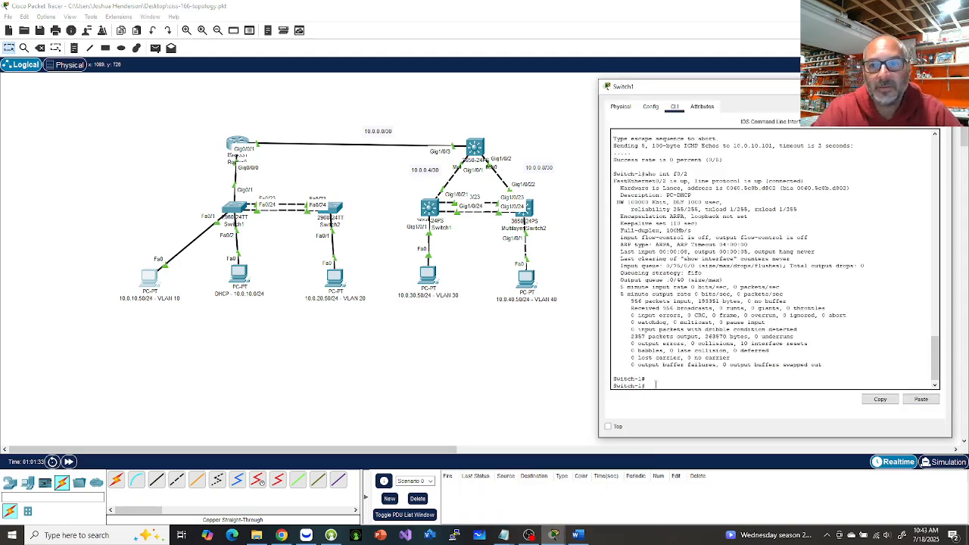
{"action": "key", "text": "Up"}
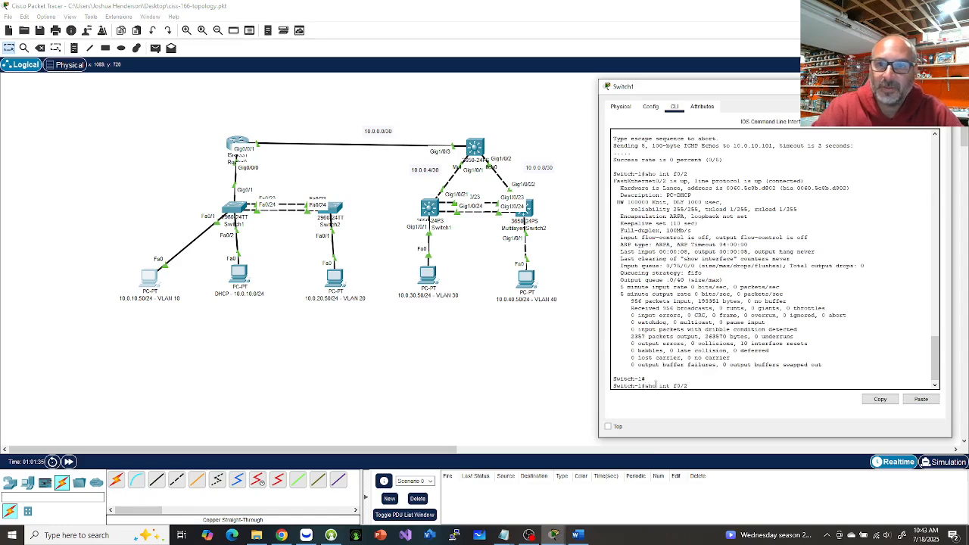
{"action": "key", "text": "Up"}
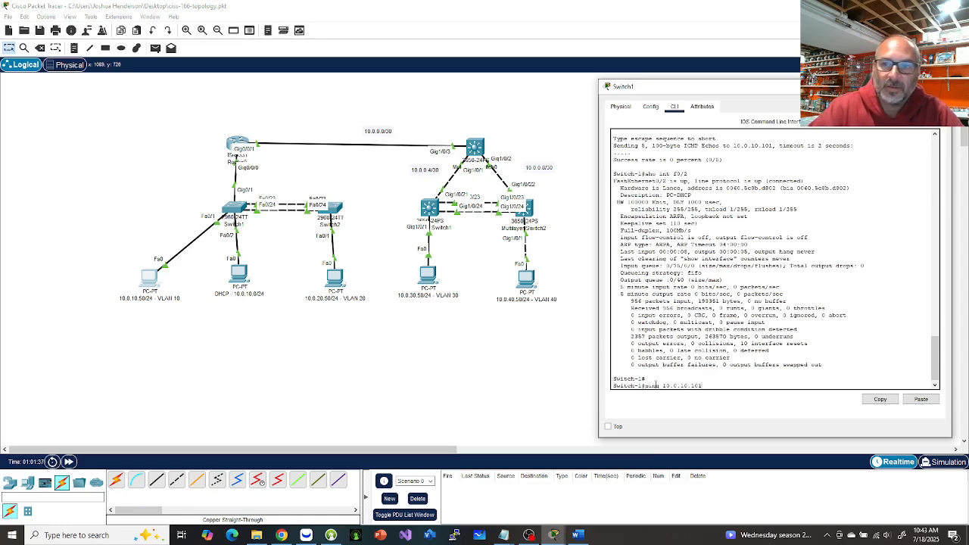
{"action": "type", "text": "source "}
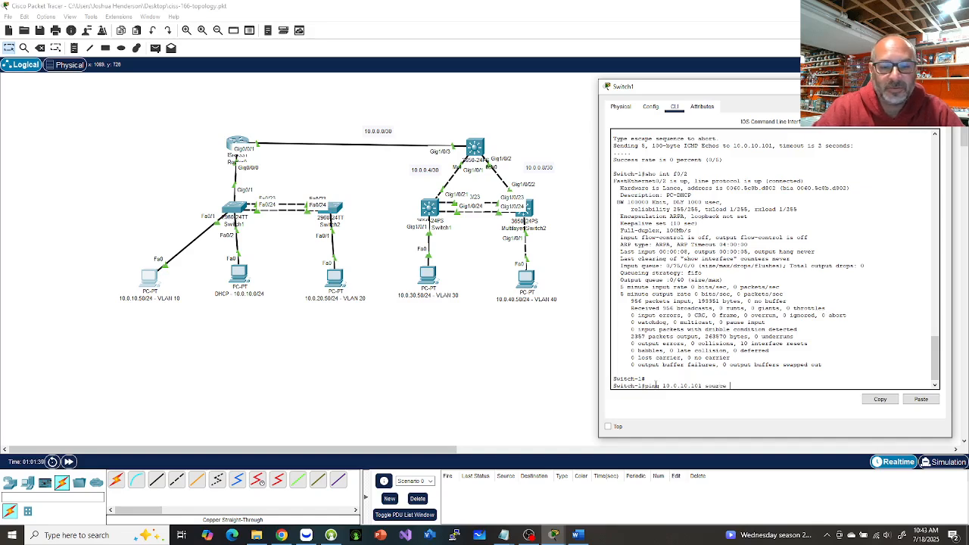
{"action": "type", "text": "vlan 10"}
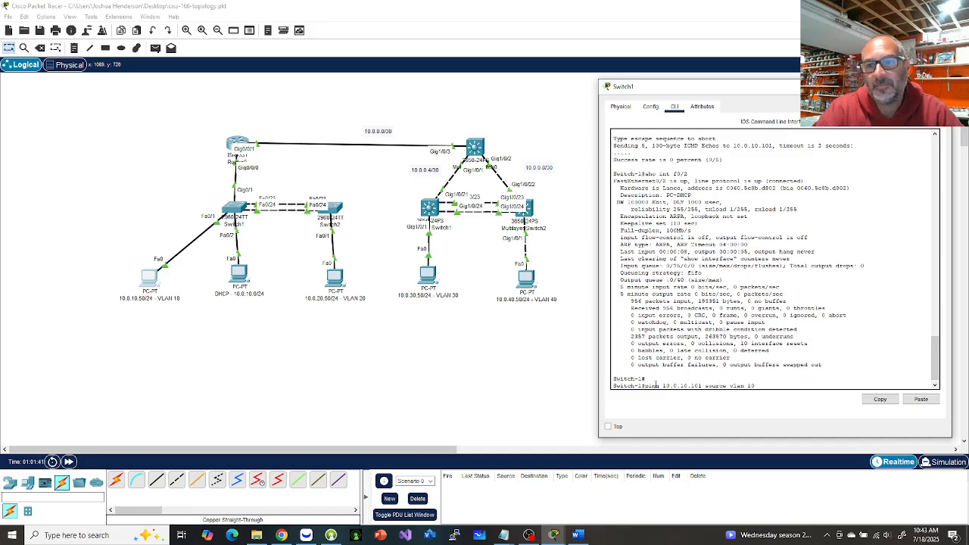
{"action": "key", "text": "Return"}
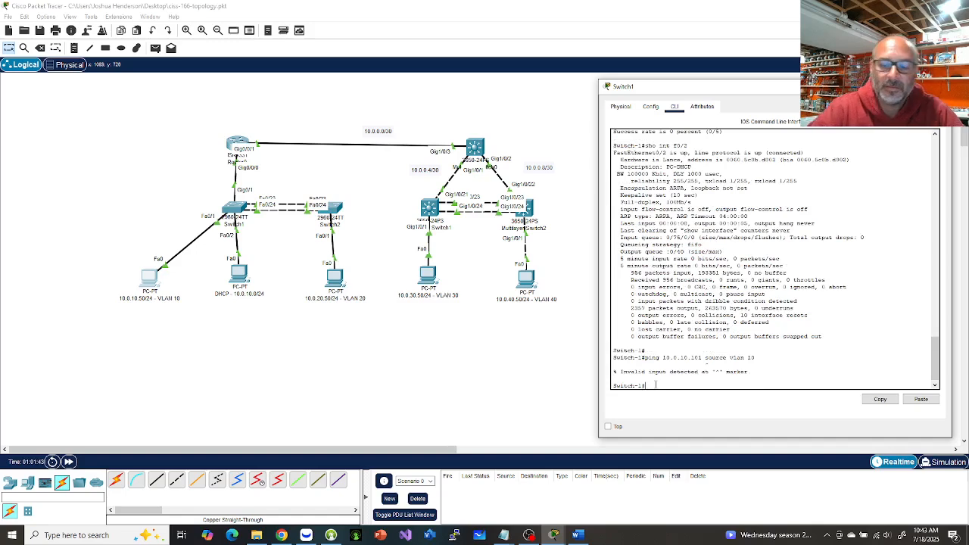
Query the options available after ping 10.0.10.101 and run the ping without a source.
{"action": "key", "text": "Up"}
{"action": "key", "text": "BackSpace"}
{"action": "key", "text": "BackSpace"}
{"action": "key", "text": "BackSpace"}
{"action": "key", "text": "BackSpace"}
{"action": "key", "text": "BackSpace"}
{"action": "key", "text": "BackSpace"}
{"action": "key", "text": "BackSpace"}
{"action": "key", "text": "BackSpace"}
{"action": "key", "text": "BackSpace"}
{"action": "key", "text": "BackSpace"}
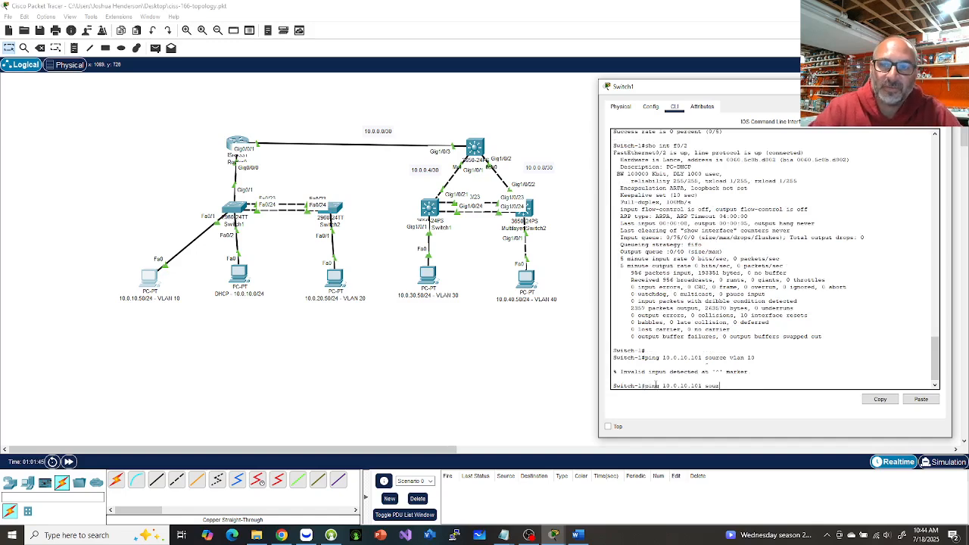
{"action": "type", "text": "?"}
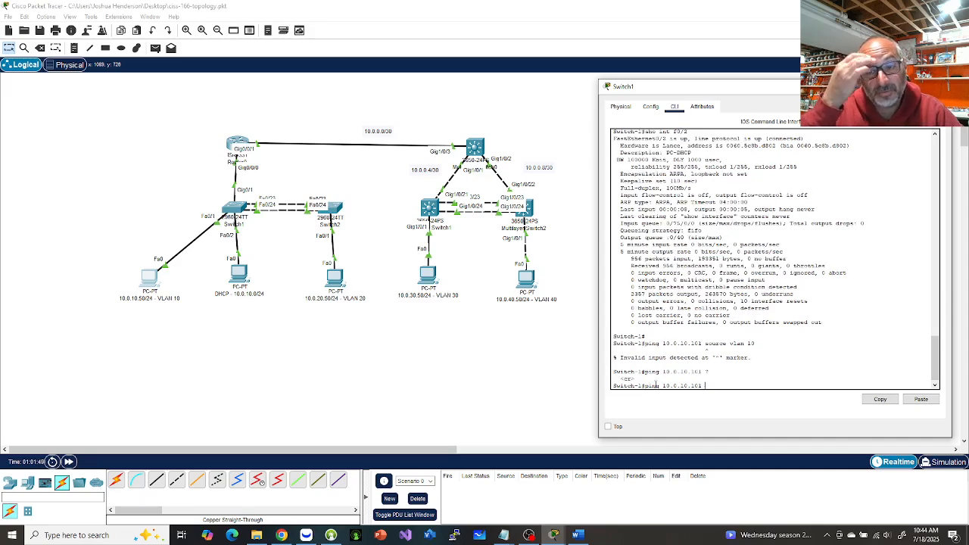
{"action": "key", "text": "Return"}
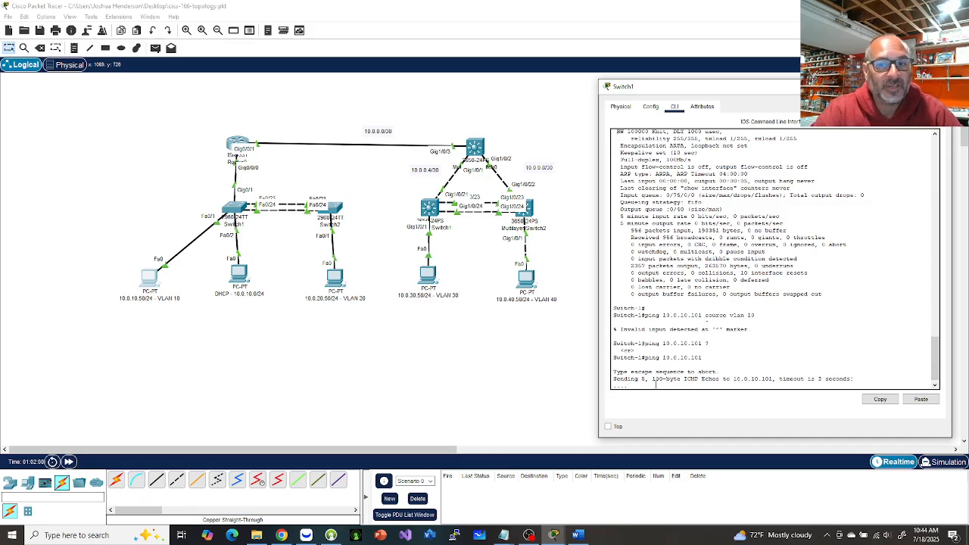
Display Switch1's running configuration, check the sticky MAC addresses on FastEthernet0/1 and FastEthernet0/2, and end the listing.
{"action": "type", "text": "sho run"}
{"action": "key", "text": "Return"}
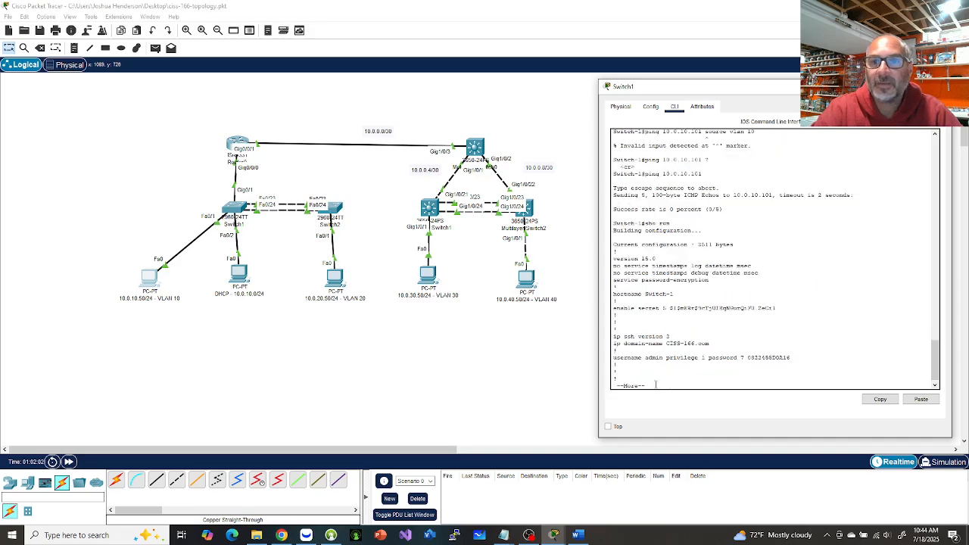
{"action": "key", "text": "space"}
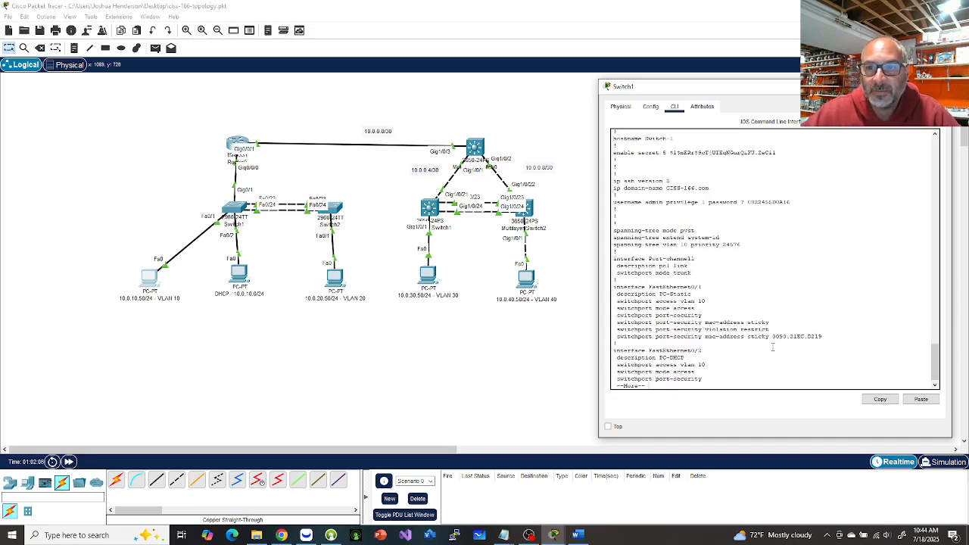
{"action": "left_click_drag", "start_coordinate": [770, 336], "coordinate": [822, 336]}
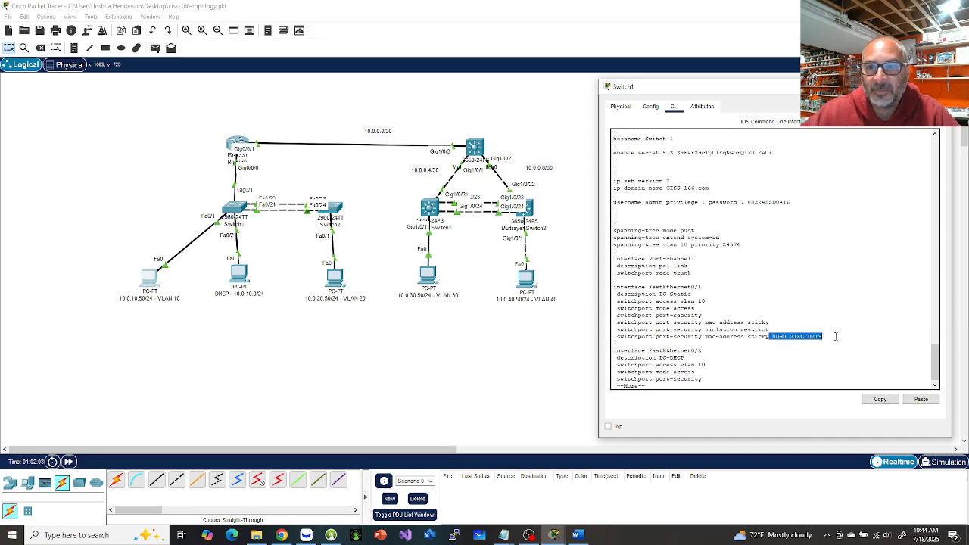
{"action": "key", "text": "space"}
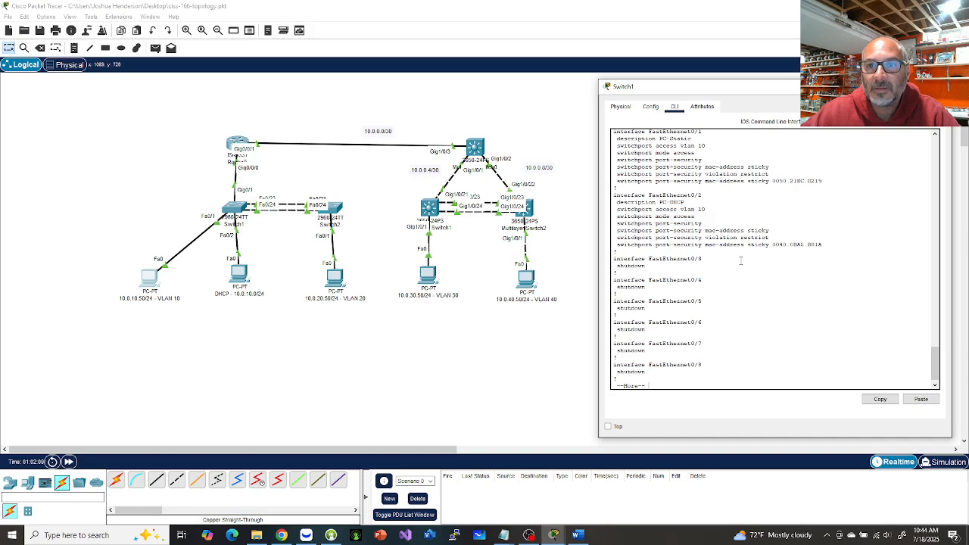
{"action": "left_click_drag", "start_coordinate": [771, 246], "coordinate": [832, 249]}
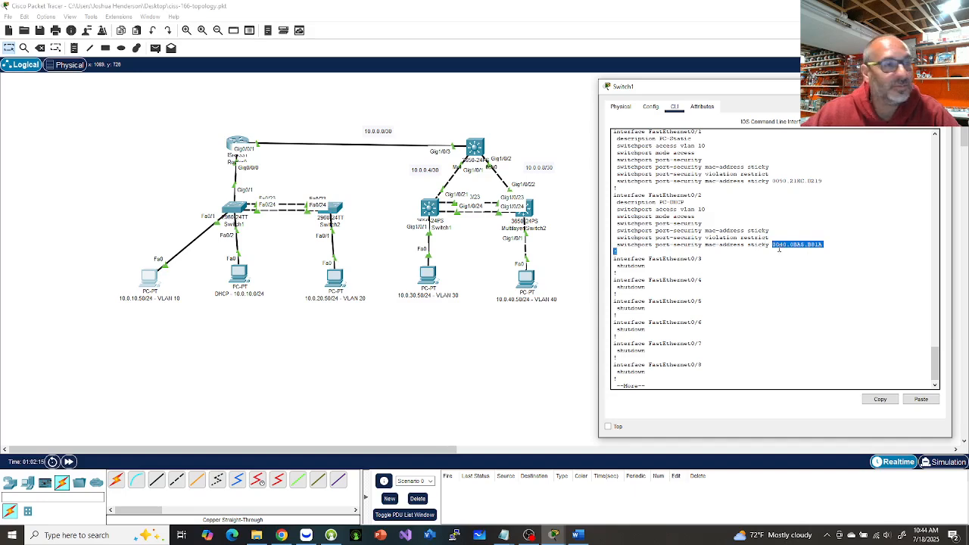
{"action": "left_click", "coordinate": [751, 284]}
{"action": "key", "text": "ctrl+c"}
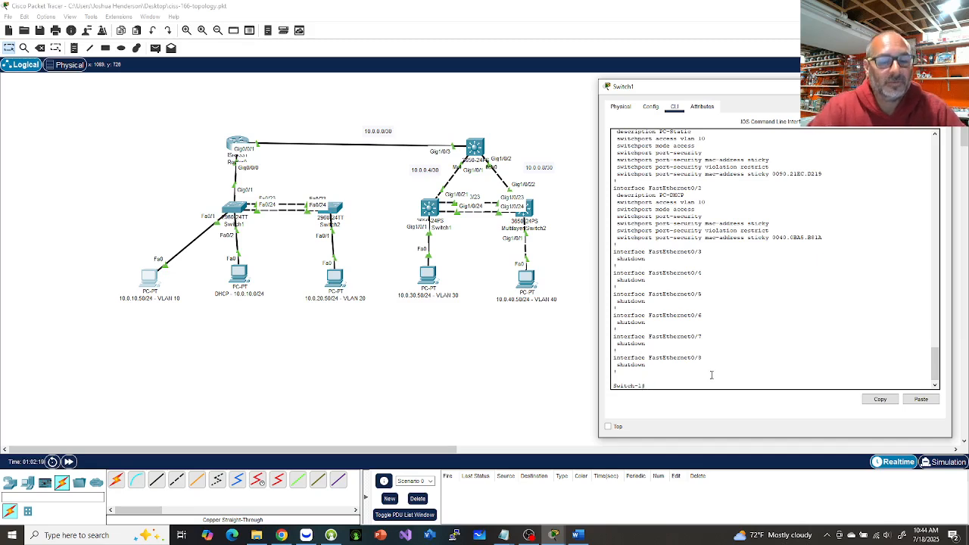
Display the port security summary of Switch1 with show port-security.
{"action": "type", "text": "show port"}
{"action": "key", "text": "Tab"}
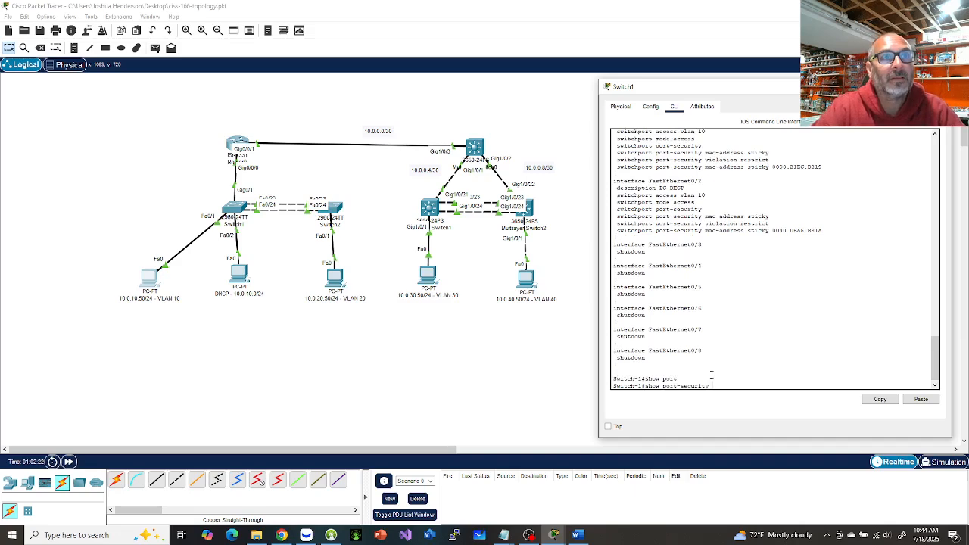
{"action": "key", "text": "Return"}
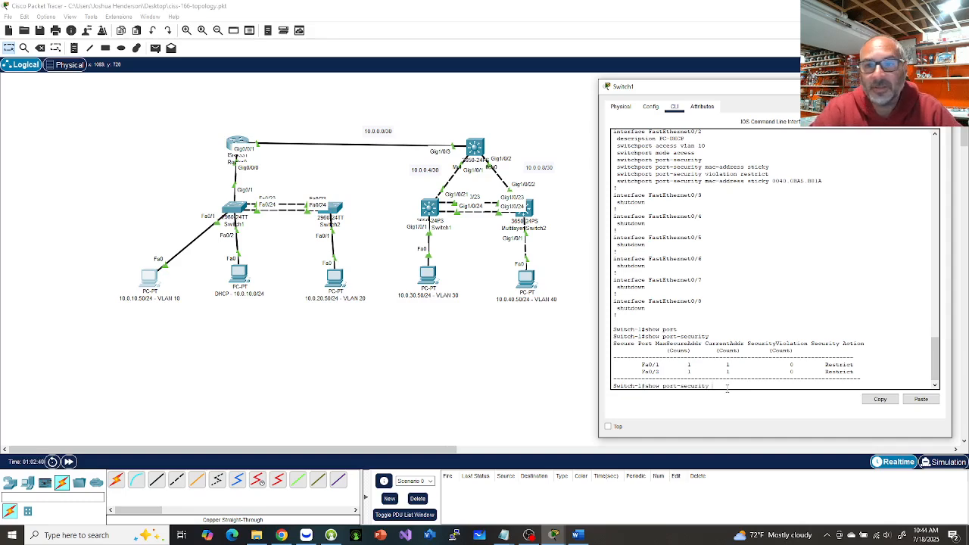
Display the secure MAC address table with show port-security address and examine the Fa0/1 and Fa0/2 entries.
{"action": "type", "text": "d"}
{"action": "key", "text": "Tab"}
{"action": "key", "text": "Return"}
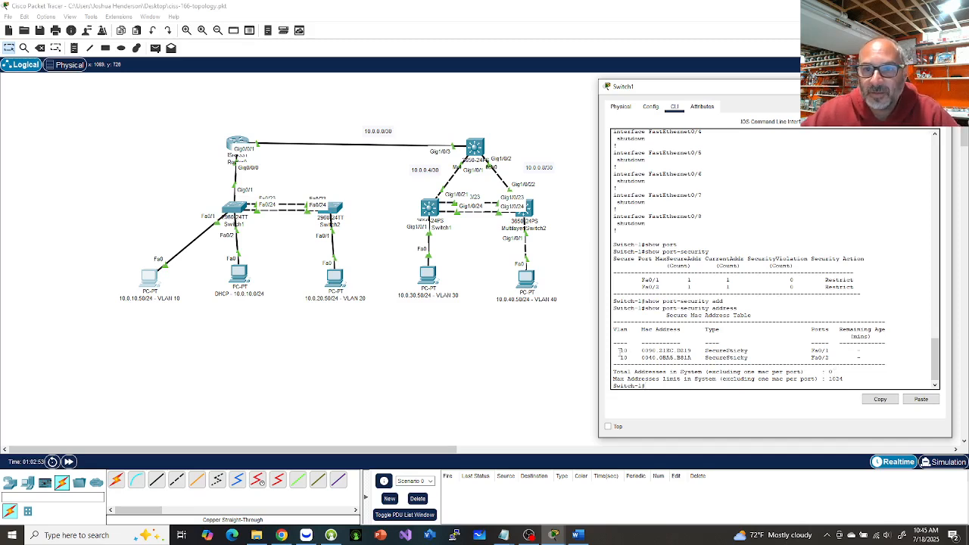
{"action": "left_click_drag", "start_coordinate": [622, 350], "coordinate": [893, 358]}
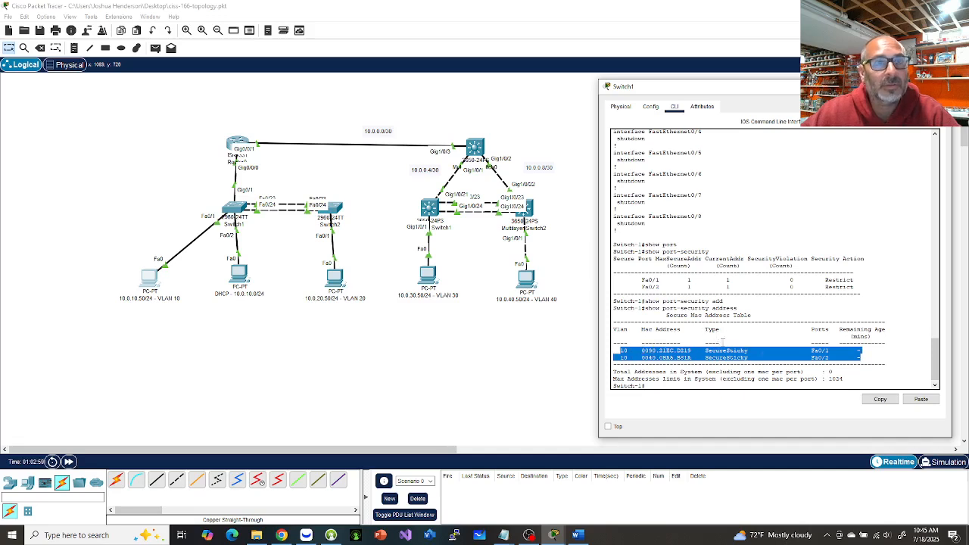
{"action": "left_click", "coordinate": [676, 383]}
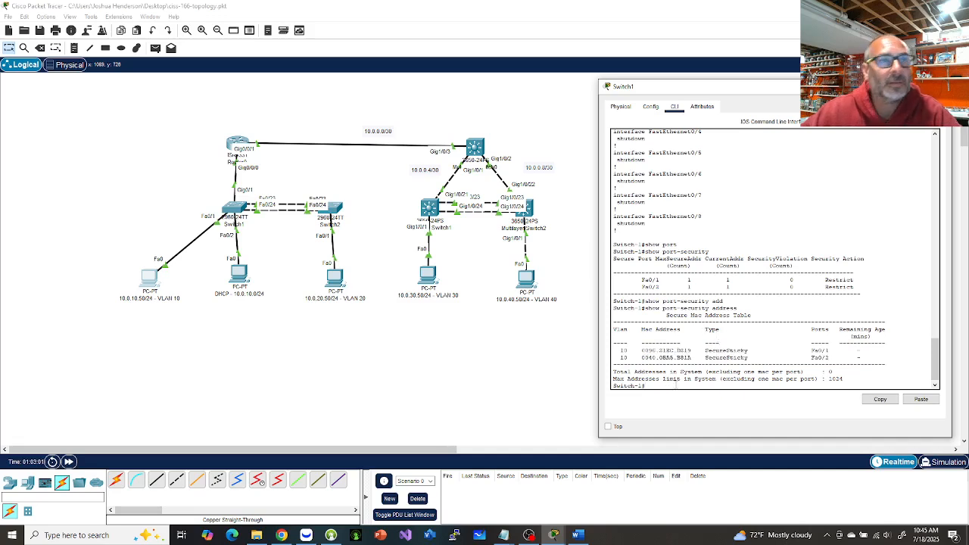
Display the port security details of f0/1 with sho port-security int f0/1 and review its status, aging and MAC address lines.
{"action": "type", "text": "sho"}
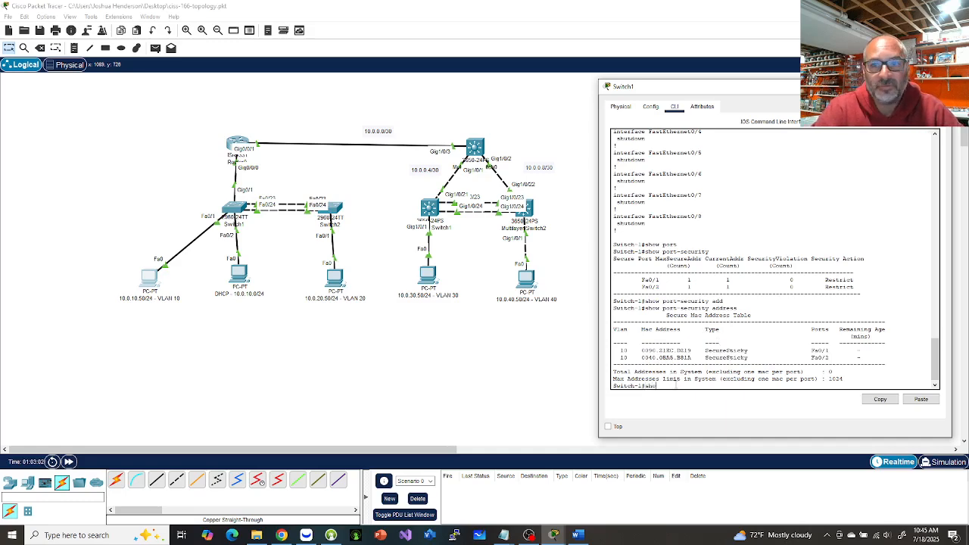
{"action": "type", "text": " port"}
{"action": "key", "text": "Tab"}
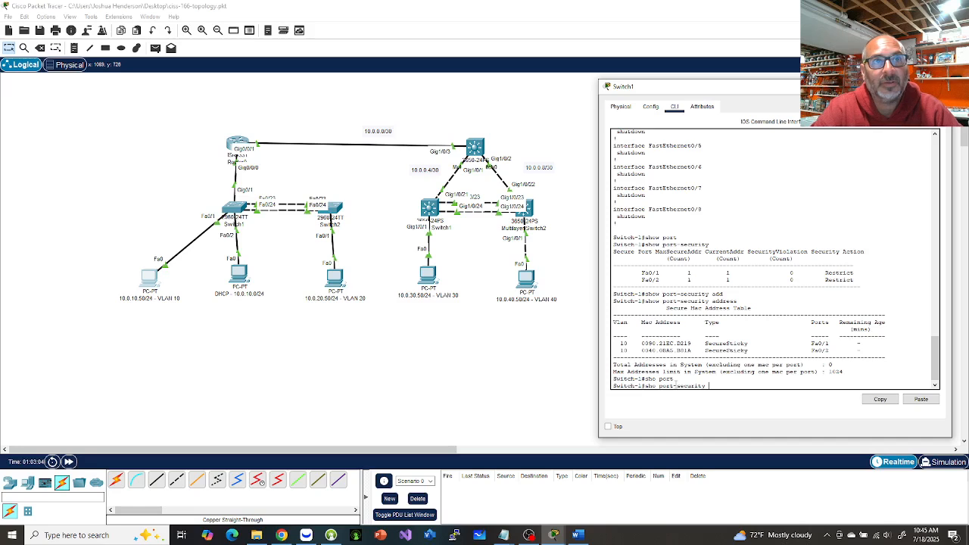
{"action": "type", "text": "int"}
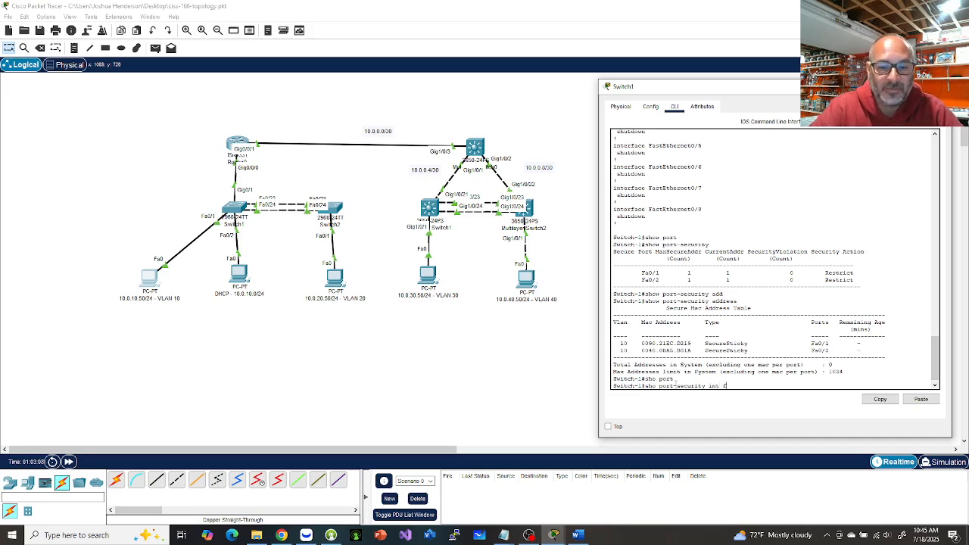
{"action": "type", "text": " f0/0"}
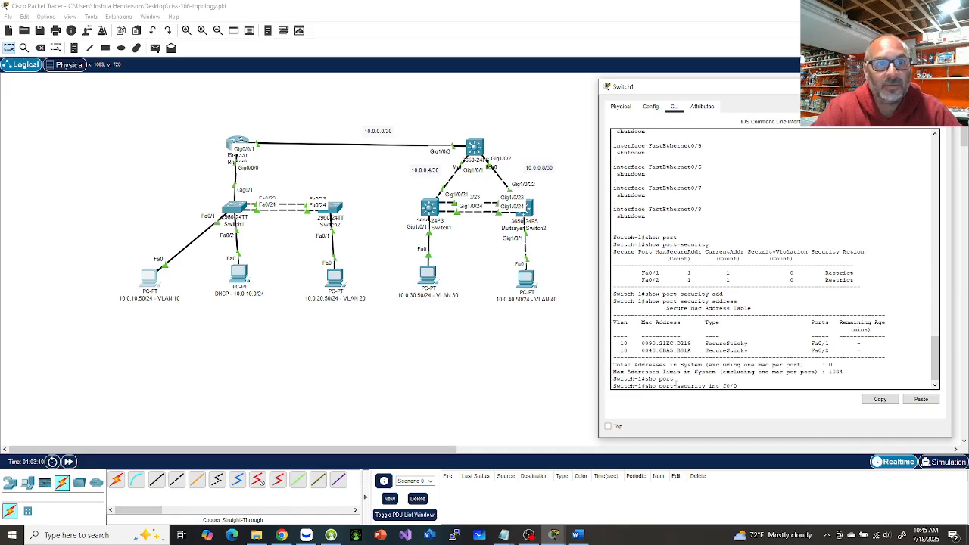
{"action": "key", "text": "BackSpace"}
{"action": "type", "text": "1"}
{"action": "key", "text": "Return"}
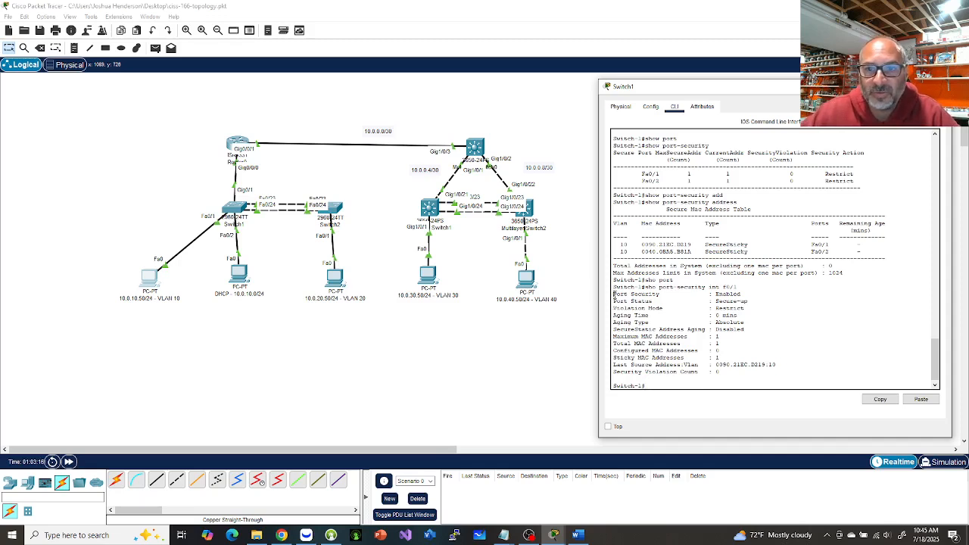
{"action": "left_click_drag", "start_coordinate": [614, 294], "coordinate": [789, 332]}
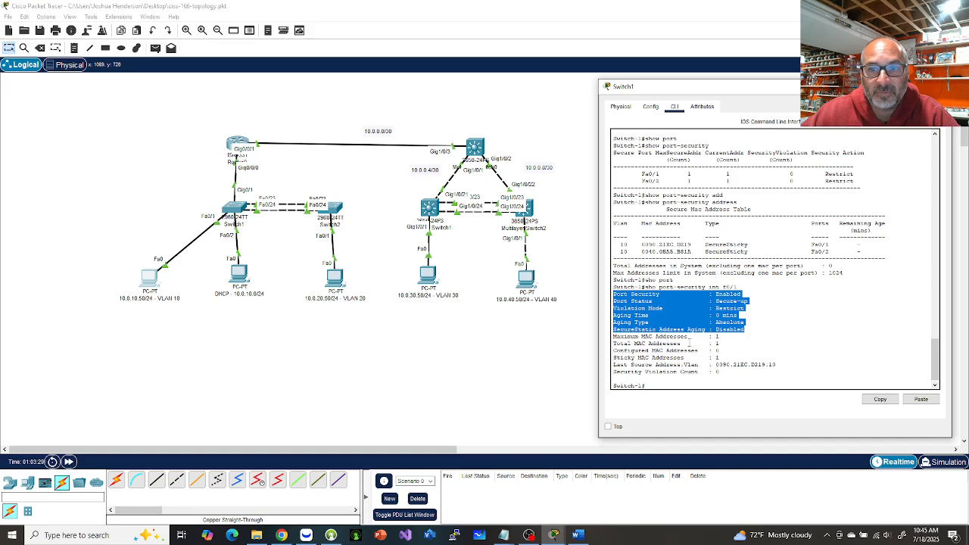
{"action": "left_click_drag", "start_coordinate": [789, 332], "coordinate": [777, 352]}
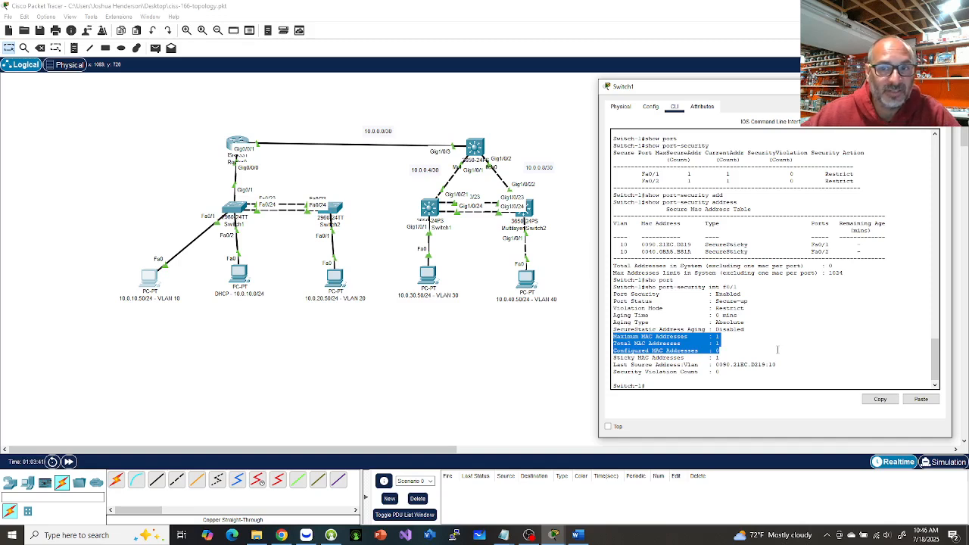
{"action": "left_click_drag", "start_coordinate": [777, 349], "coordinate": [799, 366]}
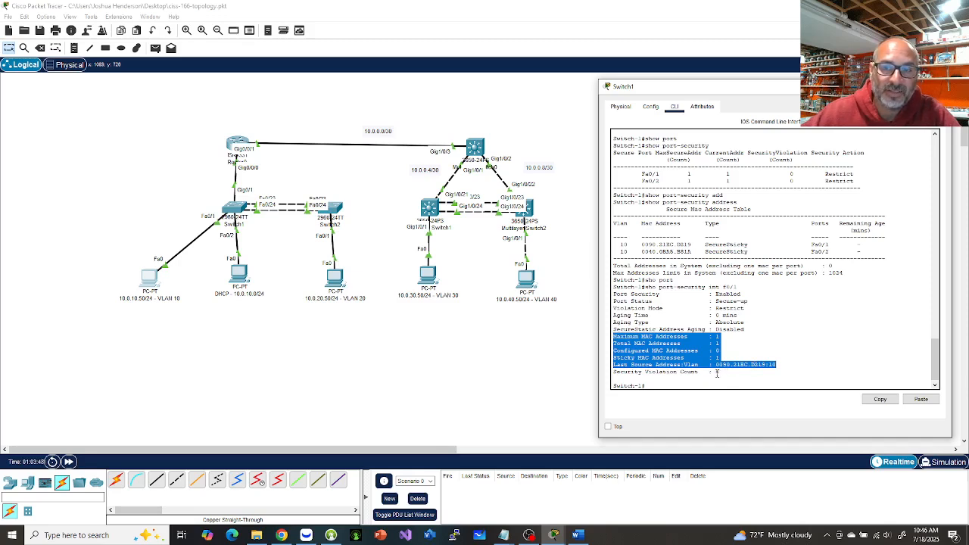
Enter global configuration mode on Switch1 and open the interface range f0/1 - 2 for configuration.
{"action": "left_click", "coordinate": [665, 386]}
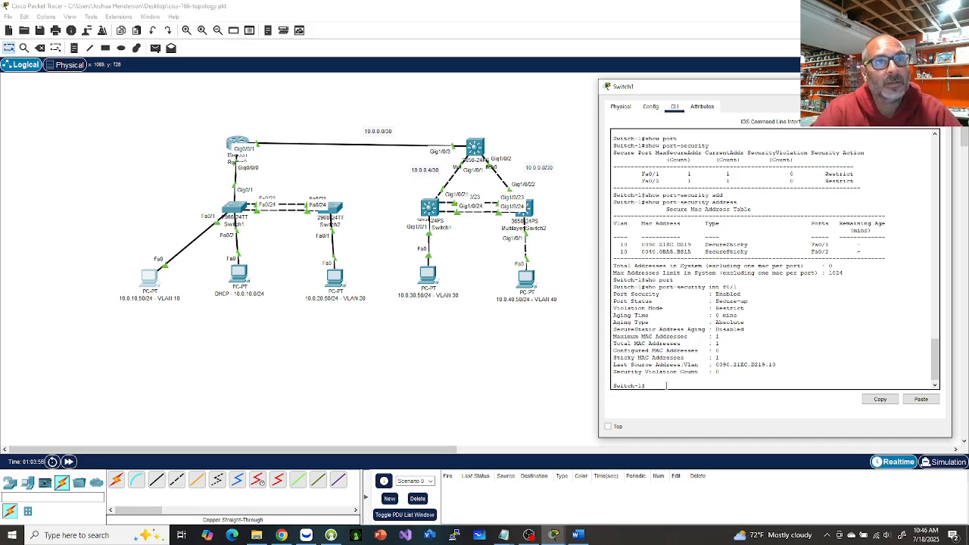
{"action": "type", "text": "con"}
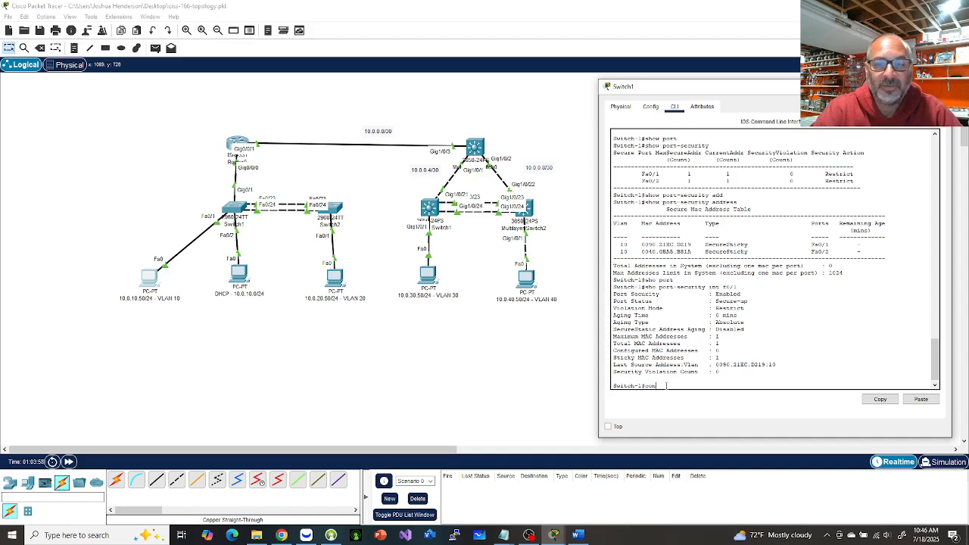
{"action": "type", "text": "f t"}
{"action": "key", "text": "Return"}
{"action": "type", "text": "itch-1(config)#i"}
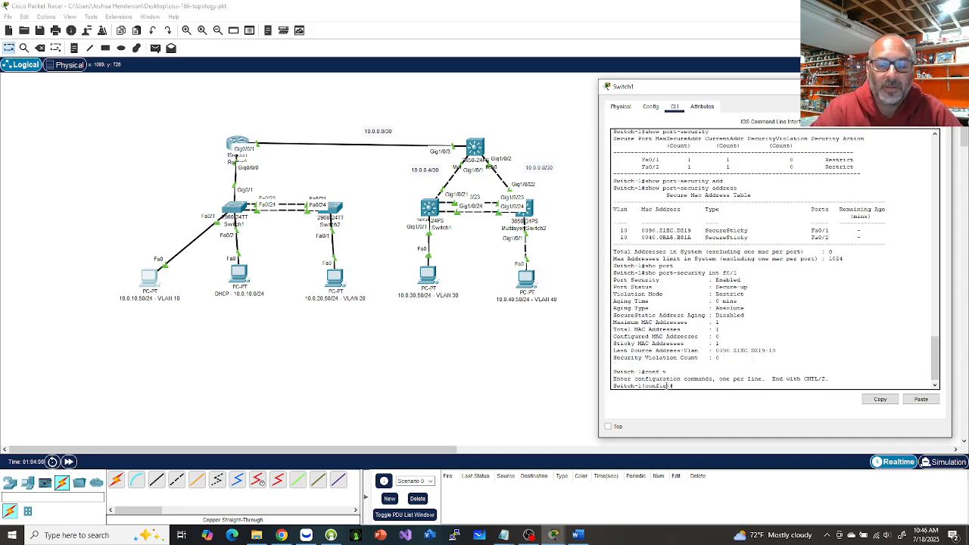
{"action": "type", "text": "nt rang"}
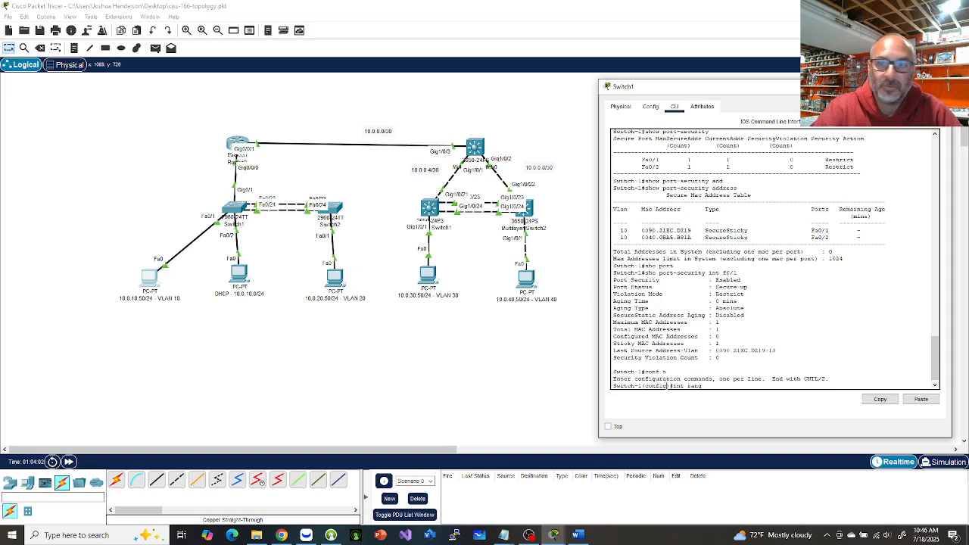
{"action": "type", "text": " f0/1"}
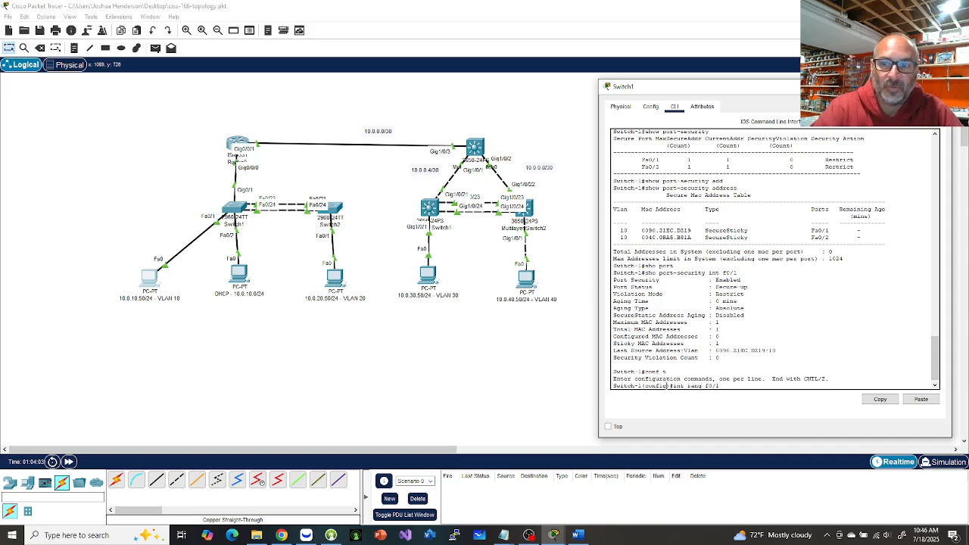
{"action": "type", "text": " - 2"}
{"action": "key", "text": "Return"}
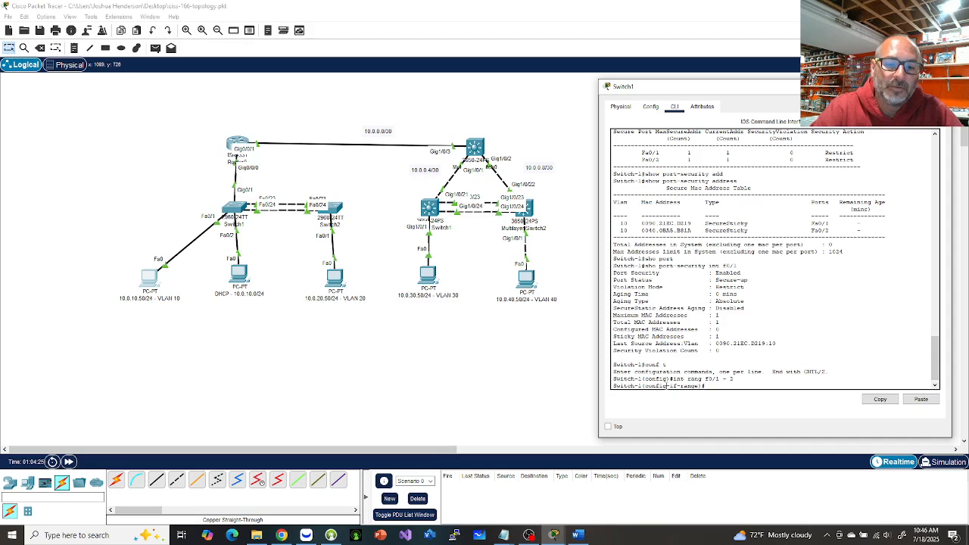
Enable spanning-tree portfast on the interface range f0/1 - 2, checking the command's available options first.
{"action": "type", "text": "span"}
{"action": "key", "text": "Tab"}
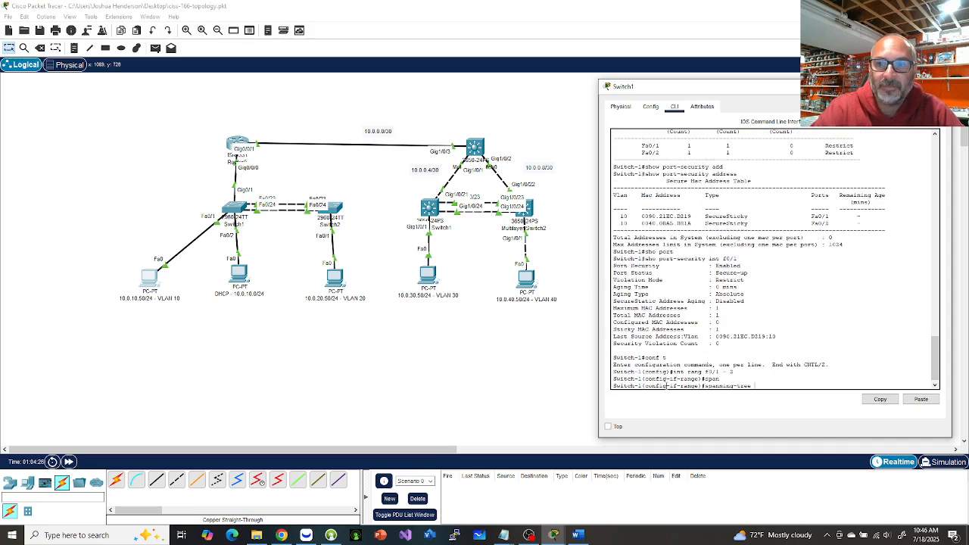
{"action": "type", "text": "p"}
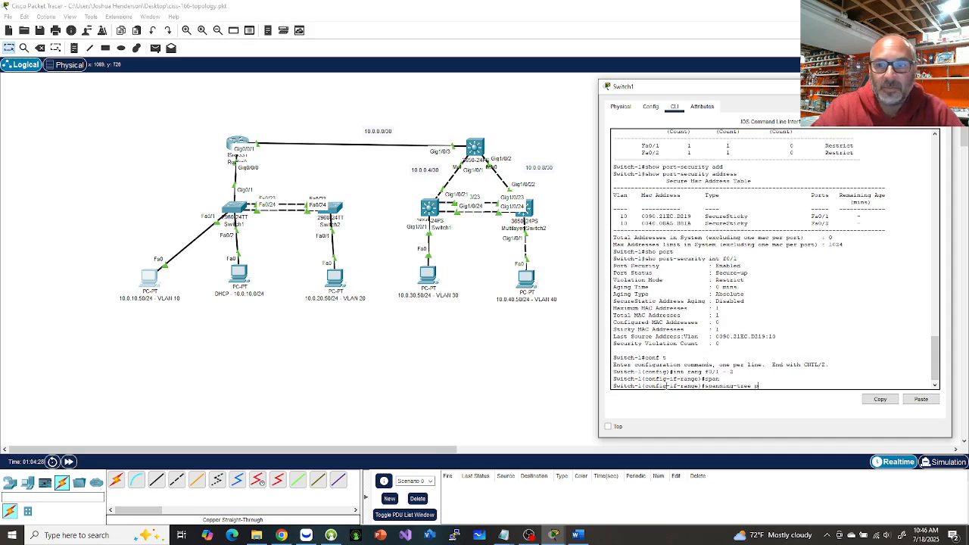
{"action": "type", "text": "ort"}
{"action": "key", "text": "Tab"}
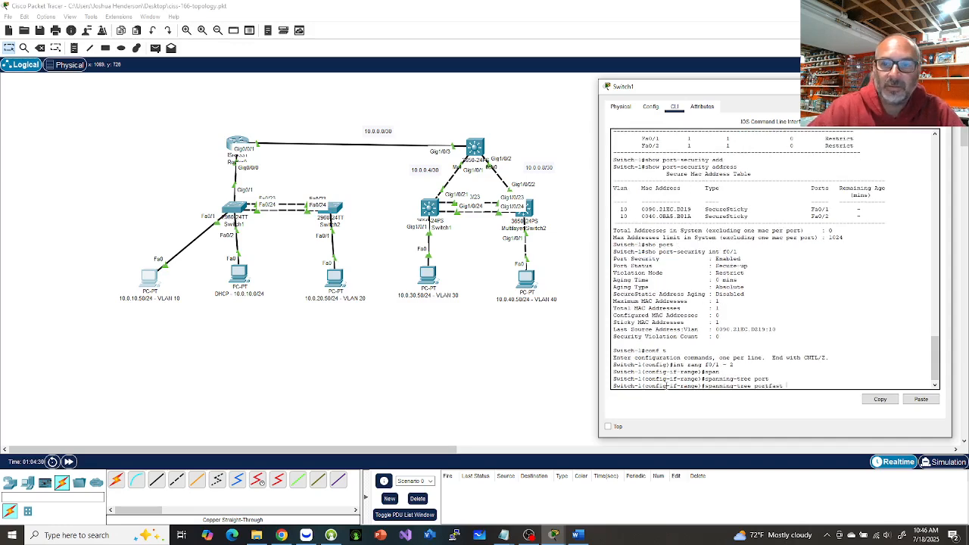
{"action": "type", "text": "?"}
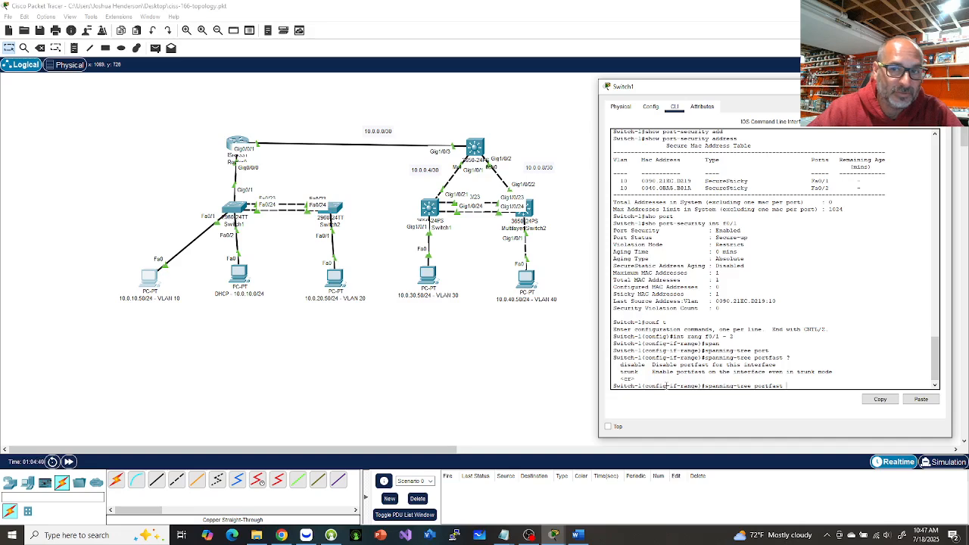
{"action": "key", "text": "Return"}
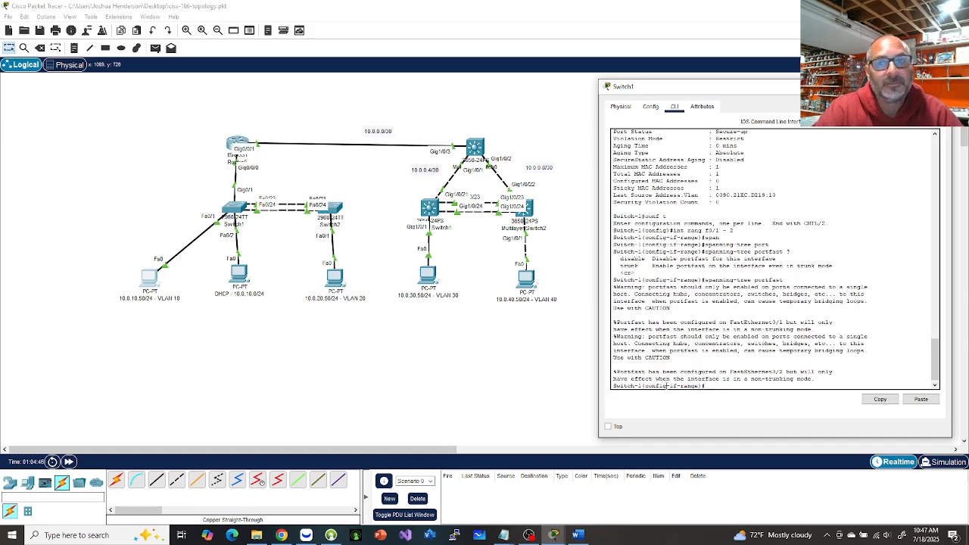
Enable spanning-tree bpduguard on the interface range f0/1 - 2 and exit to global configuration mode.
{"action": "type", "text": "spann"}
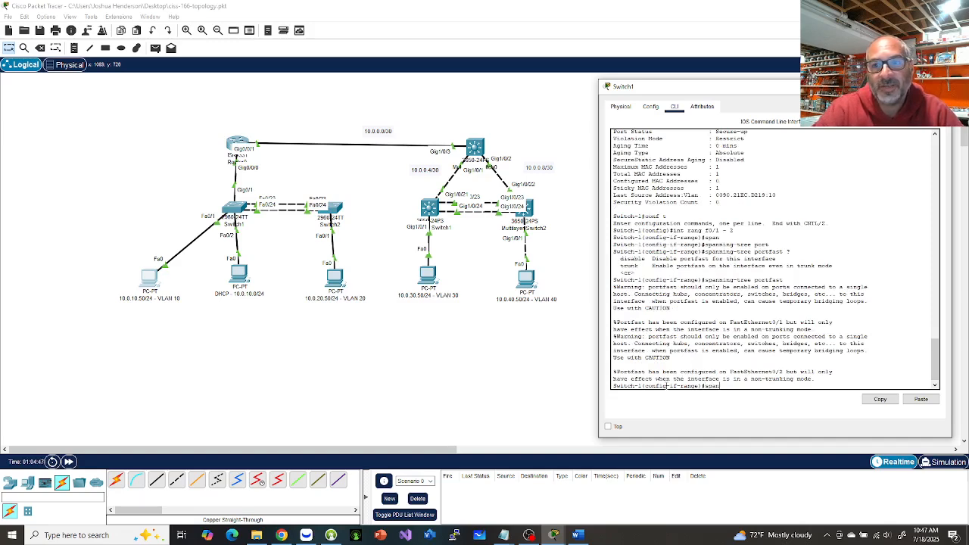
{"action": "key", "text": "Tab"}
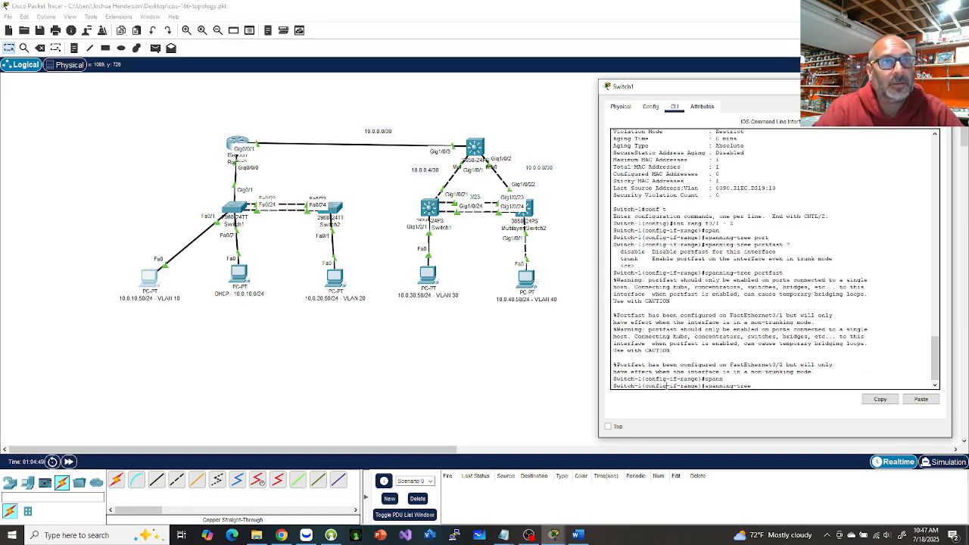
{"action": "type", "text": "bpdu"}
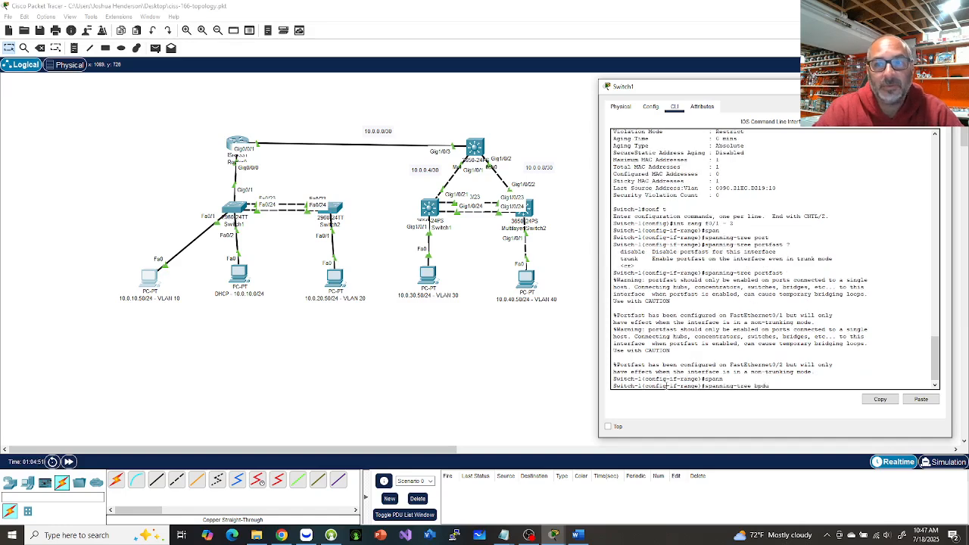
{"action": "key", "text": "Tab"}
{"action": "type", "text": "?"}
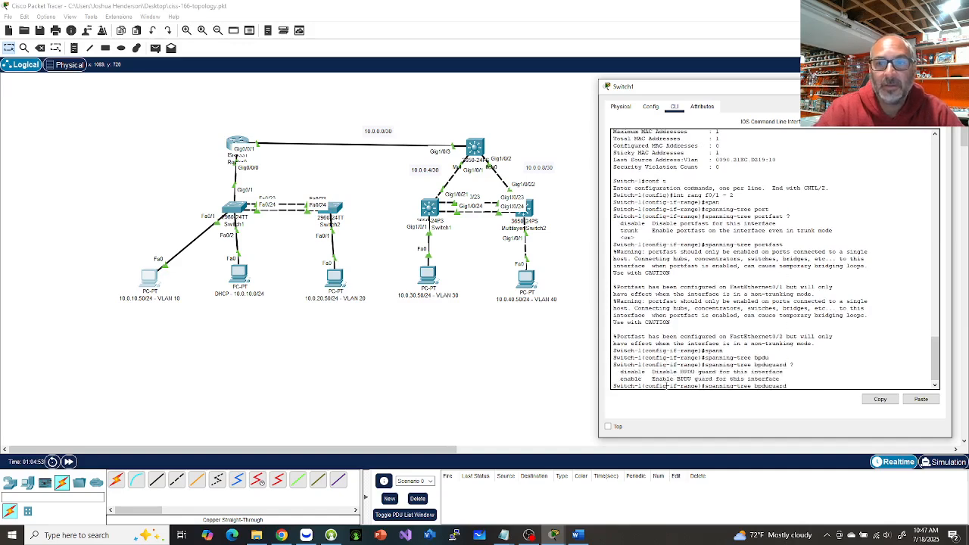
{"action": "type", "text": "enable"}
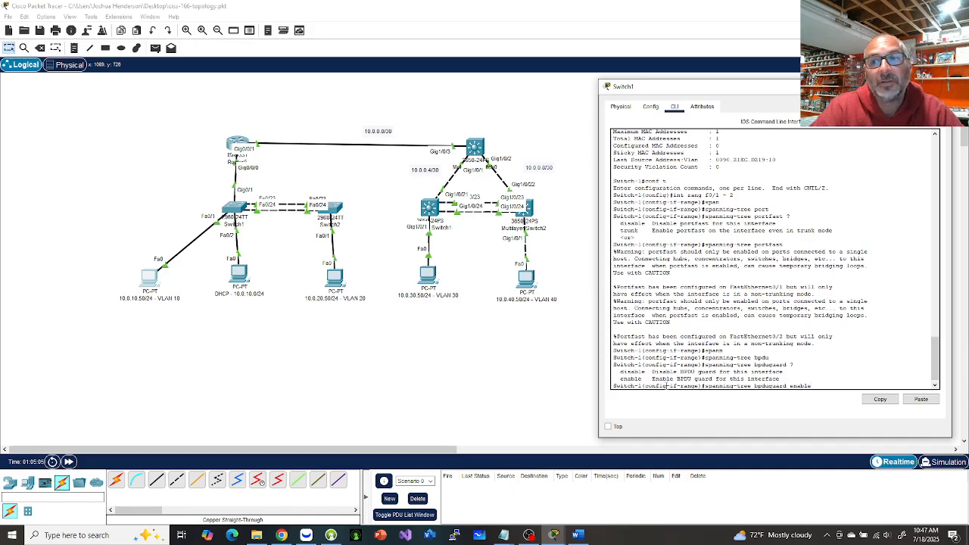
{"action": "key", "text": "Return"}
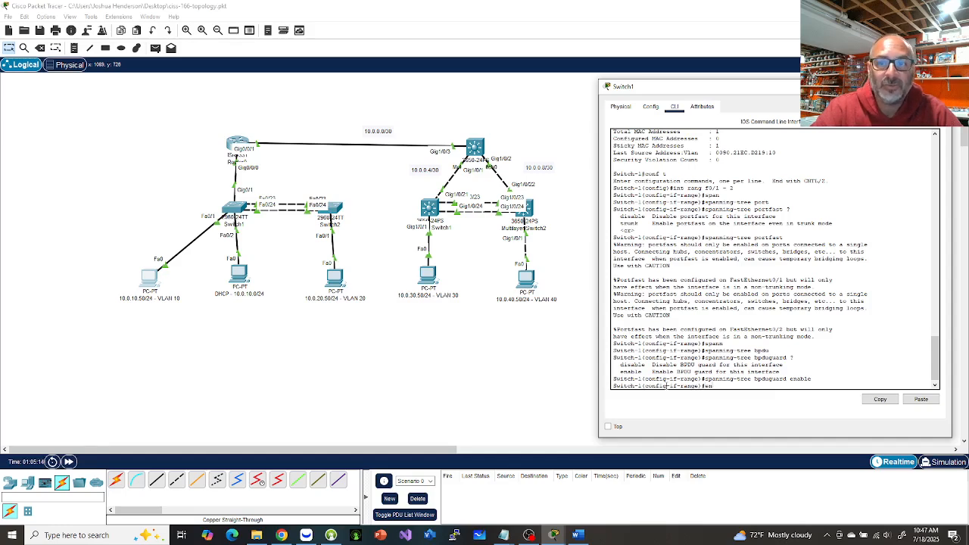
{"action": "type", "text": "it"}
{"action": "key", "text": "Return"}
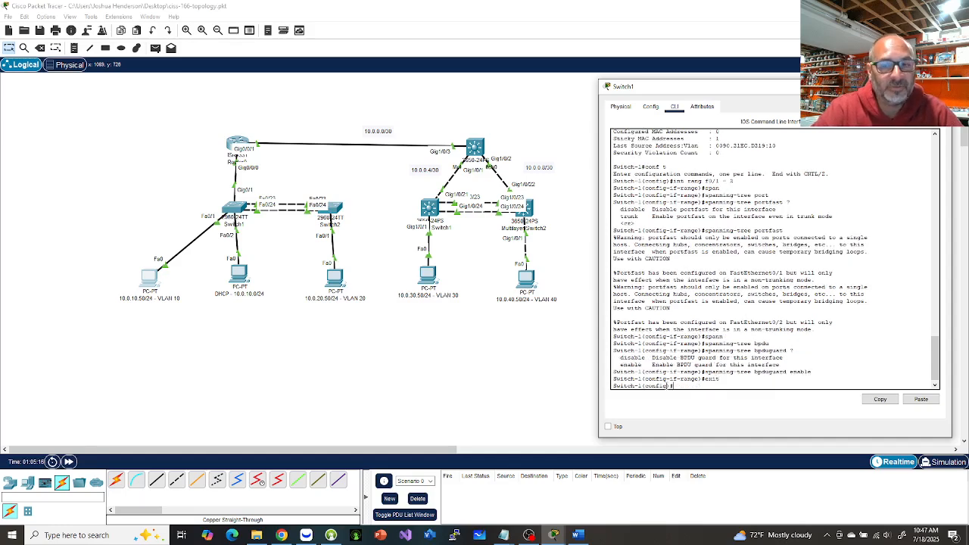
Enable BPDU guard globally on all portfast ports with spanning-tree portfast bpduguard default.
{"action": "type", "text": "span"}
{"action": "key", "text": "Tab"}
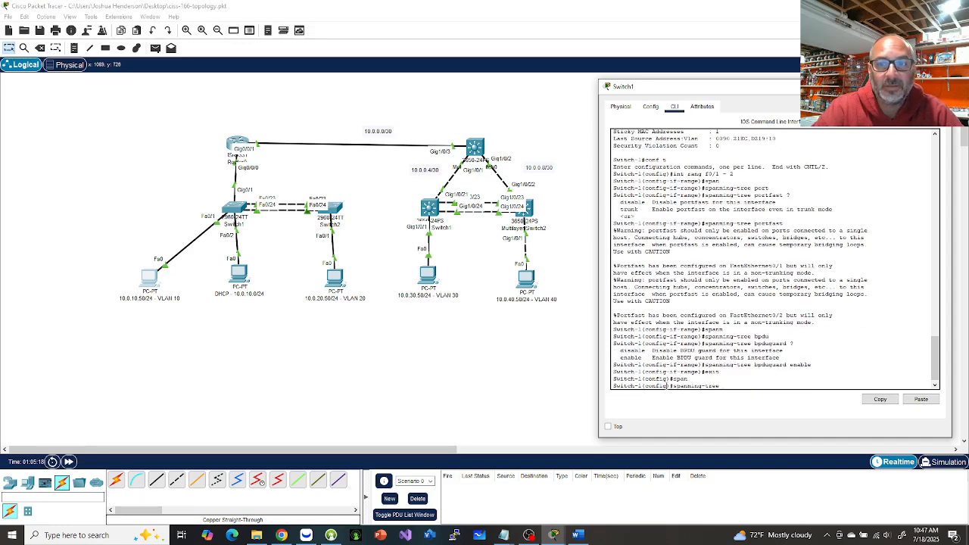
{"action": "type", "text": "port"}
{"action": "key", "text": "Tab"}
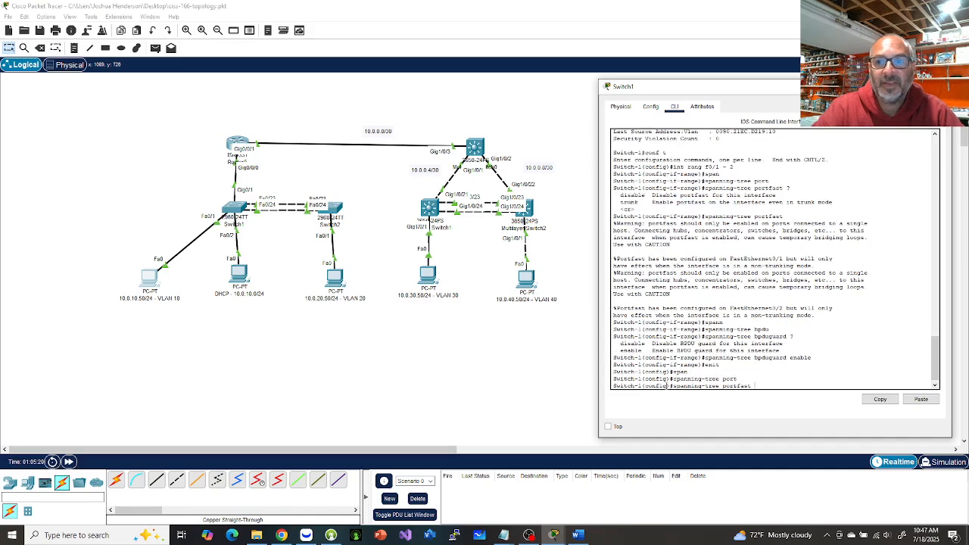
{"action": "type", "text": "?"}
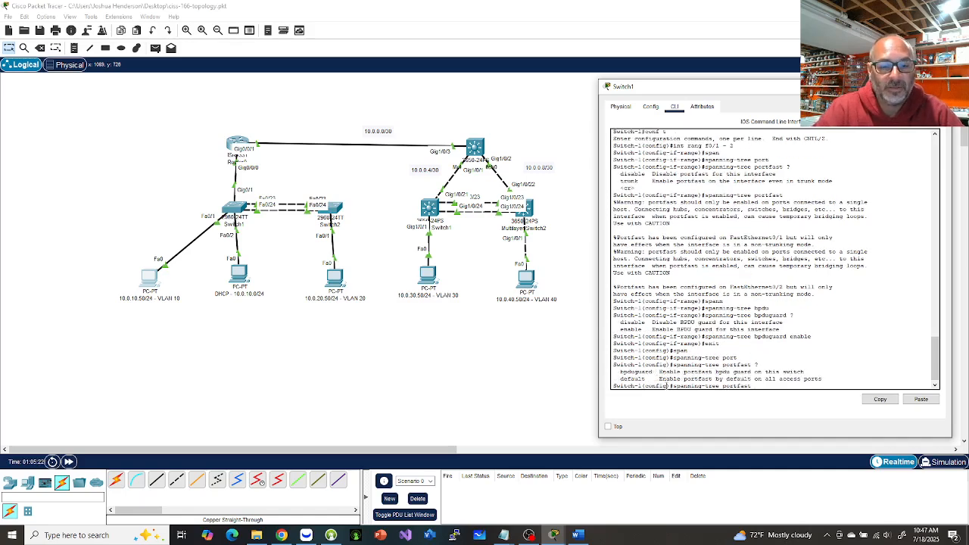
{"action": "type", "text": "b"}
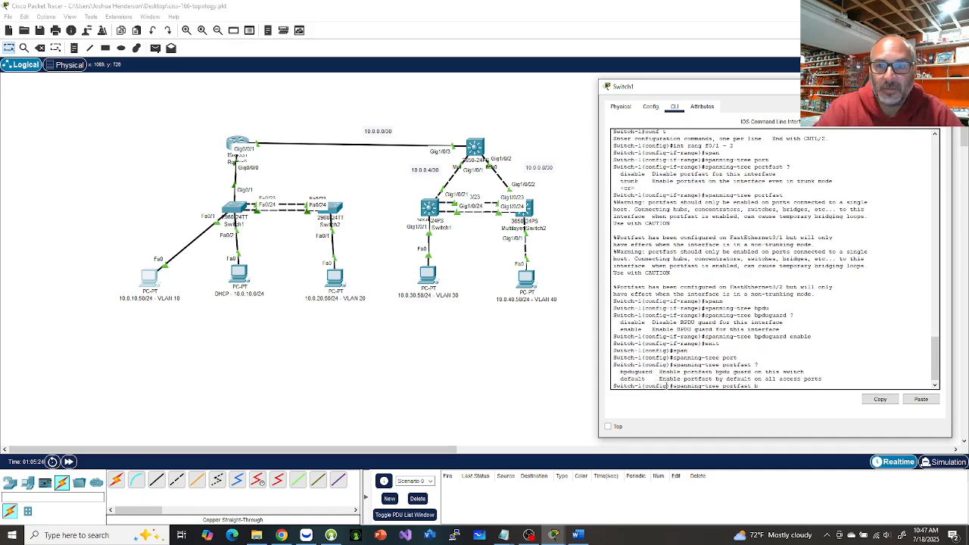
{"action": "type", "text": "pd"}
{"action": "key", "text": "Tab"}
{"action": "type", "text": "?"}
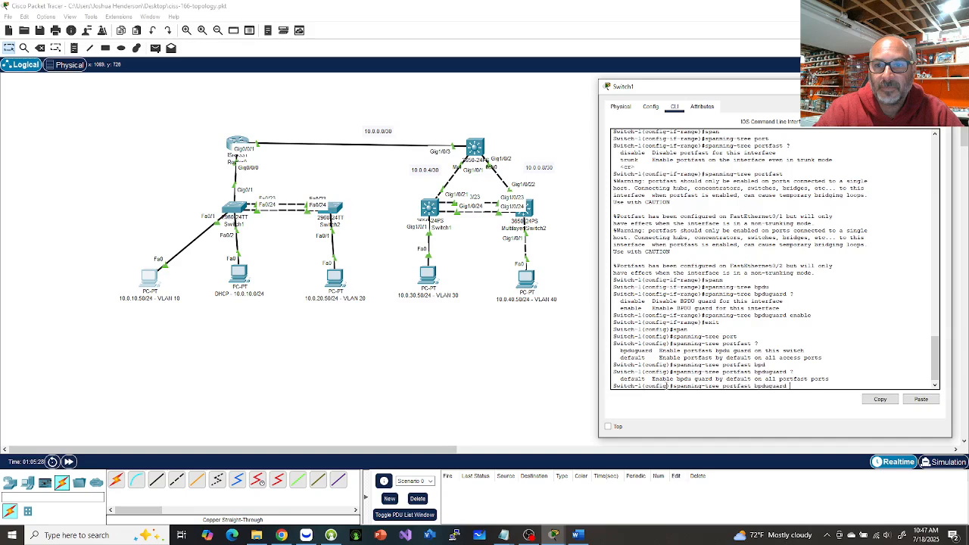
{"action": "type", "text": "def"}
{"action": "key", "text": "Tab"}
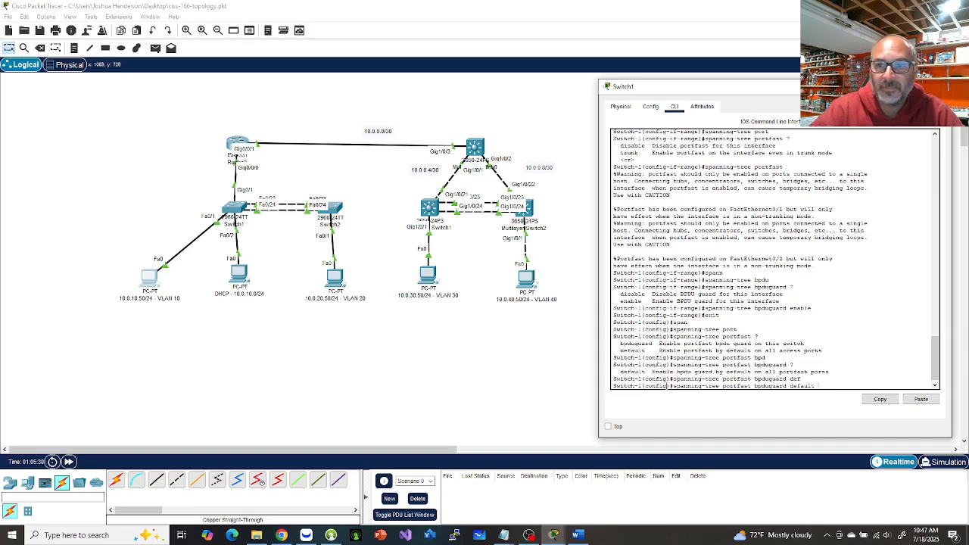
{"action": "type", "text": "?"}
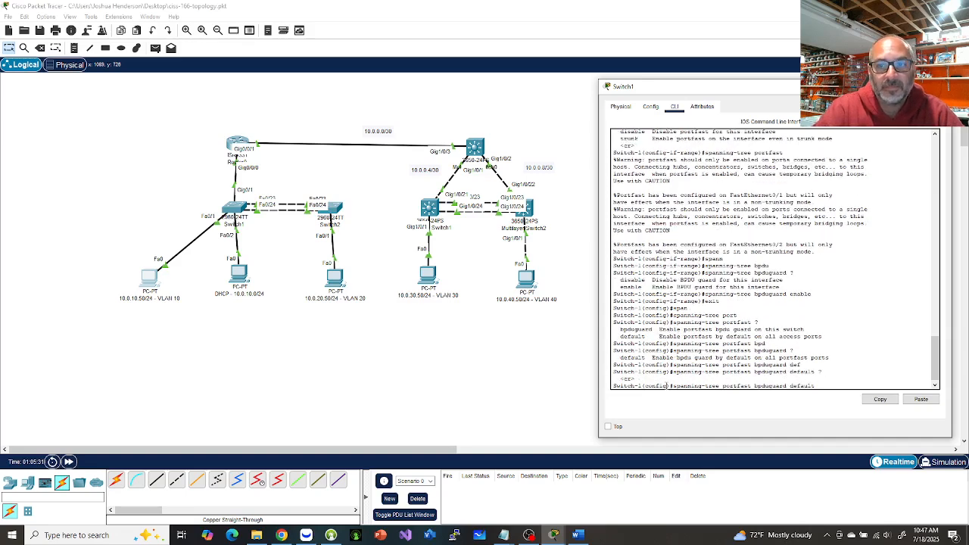
{"action": "key", "text": "Return"}
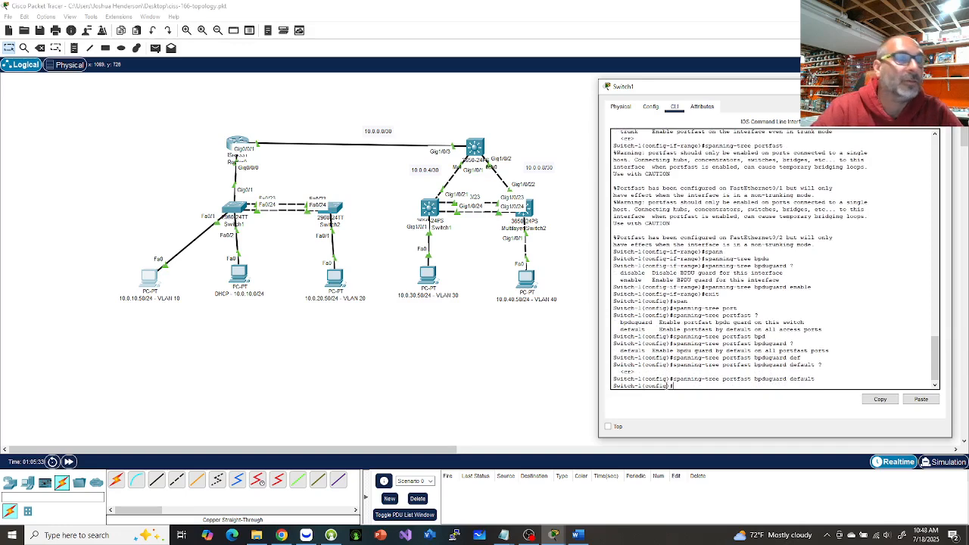
List the available global spanning-tree options with the context help, leaving the command line empty.
{"action": "type", "text": "s"}
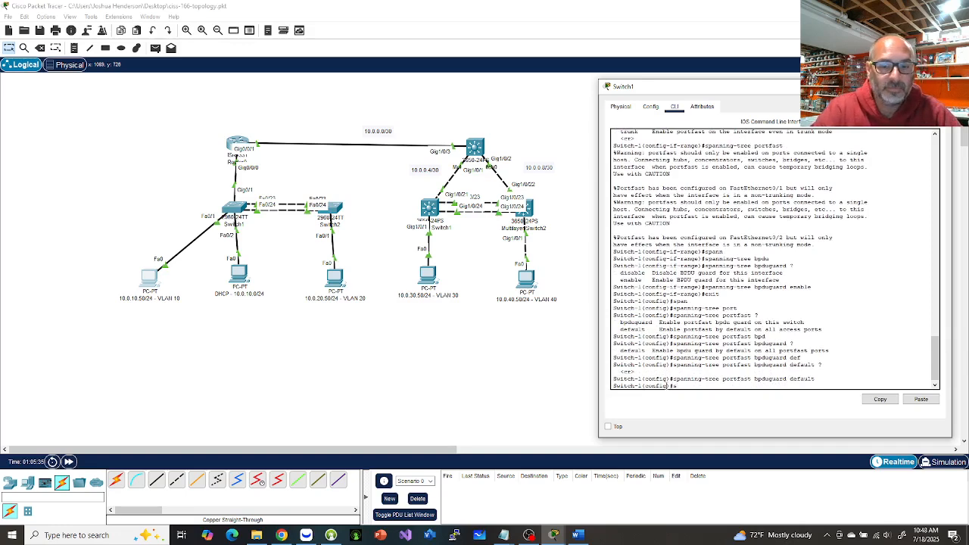
{"action": "type", "text": "pann"}
{"action": "key", "text": "Tab"}
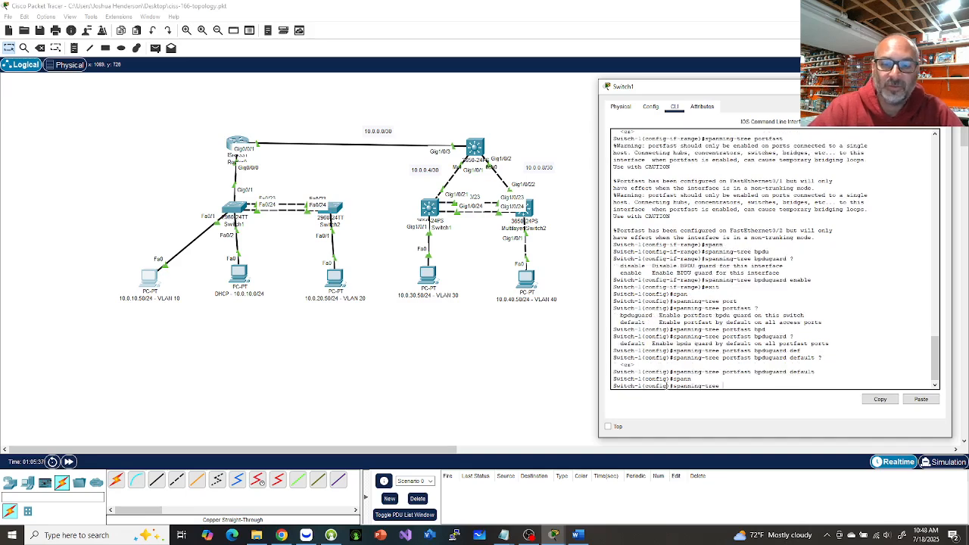
{"action": "type", "text": "?"}
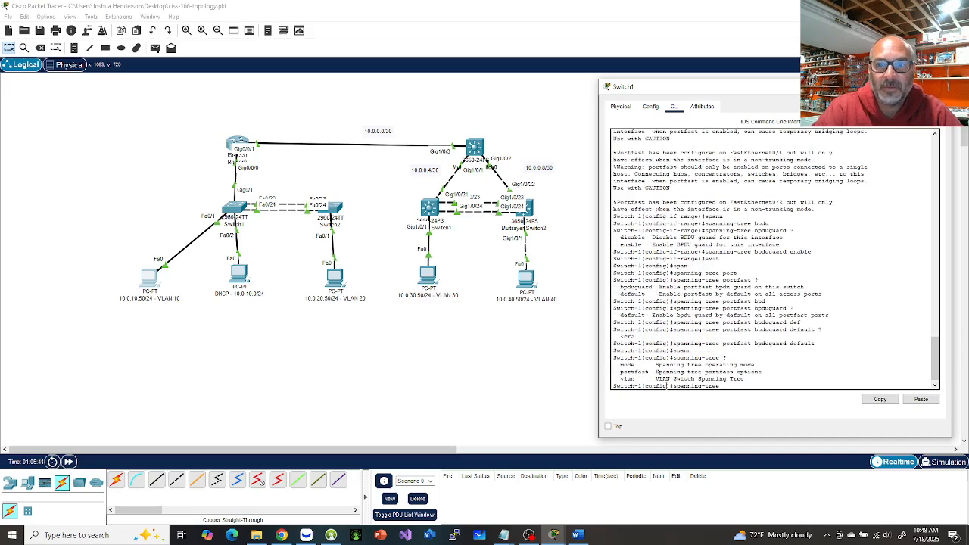
{"action": "key", "text": "BackSpace"}
{"action": "key", "text": "BackSpace"}
{"action": "key", "text": "BackSpace"}
{"action": "key", "text": "BackSpace"}
{"action": "key", "text": "BackSpace"}
{"action": "key", "text": "BackSpace"}
{"action": "key", "text": "BackSpace"}
{"action": "key", "text": "BackSpace"}
{"action": "key", "text": "BackSpace"}
{"action": "key", "text": "BackSpace"}
{"action": "key", "text": "BackSpace"}
{"action": "key", "text": "BackSpace"}
{"action": "key", "text": "BackSpace"}
{"action": "key", "text": "BackSpace"}
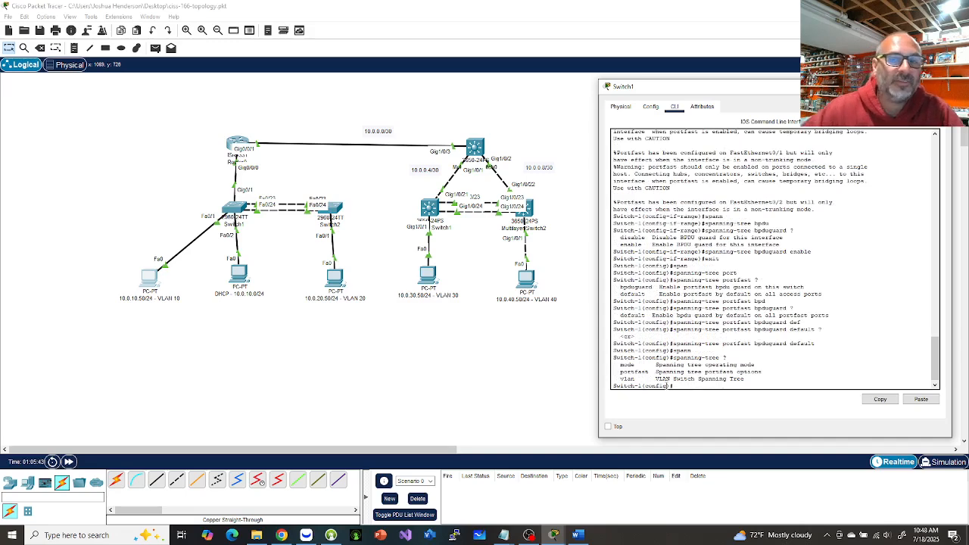